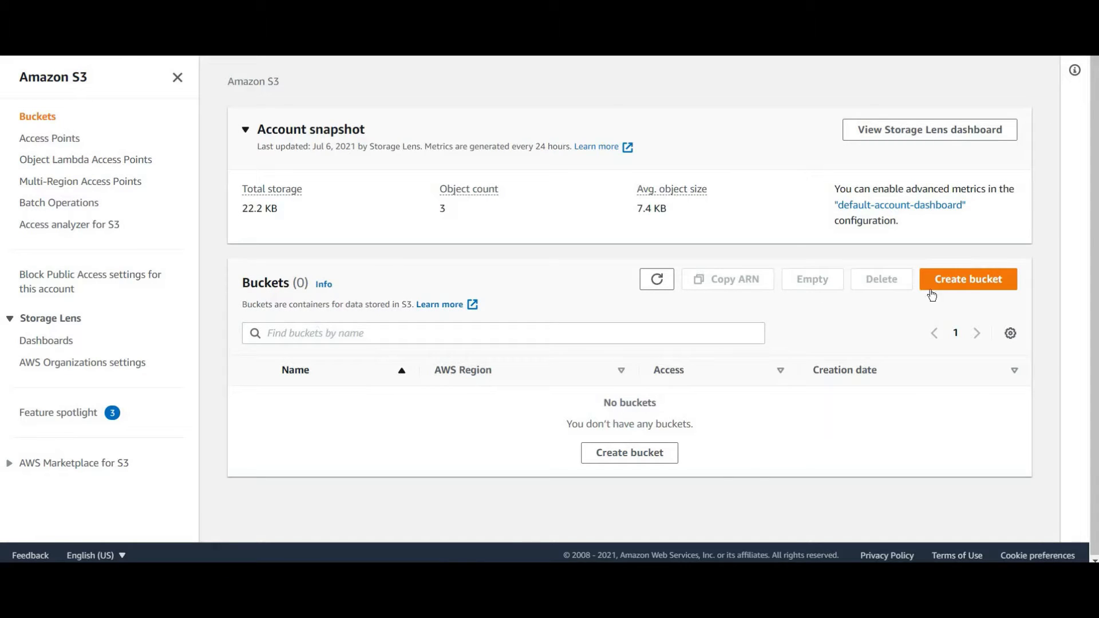
Step: Start creating a bucket and name it mybucket-2176
left_click(966, 292)
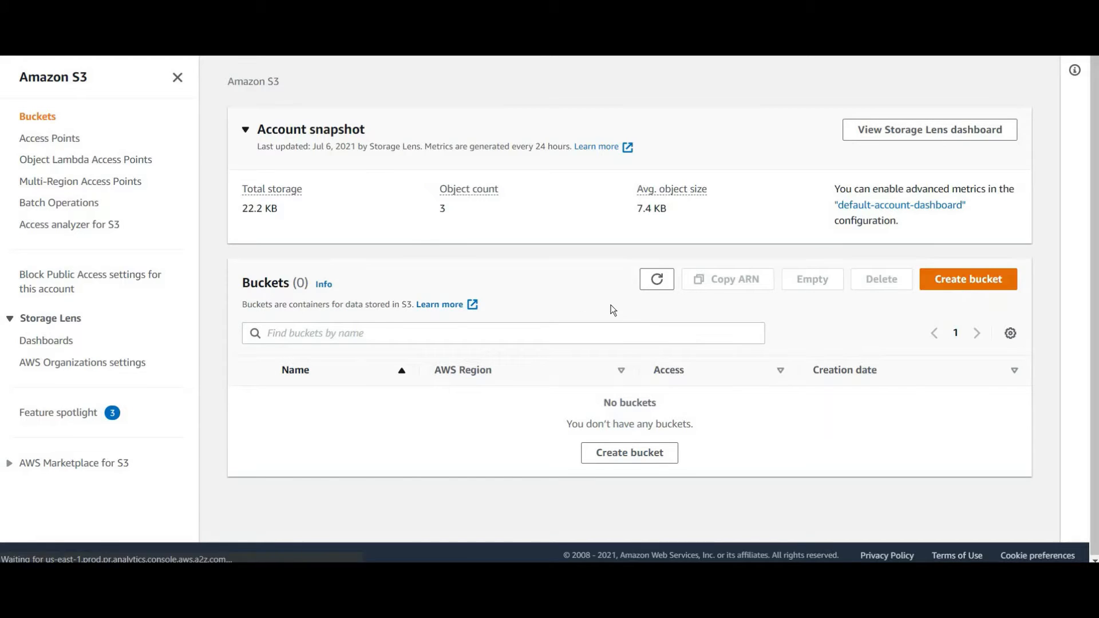
left_click(155, 249)
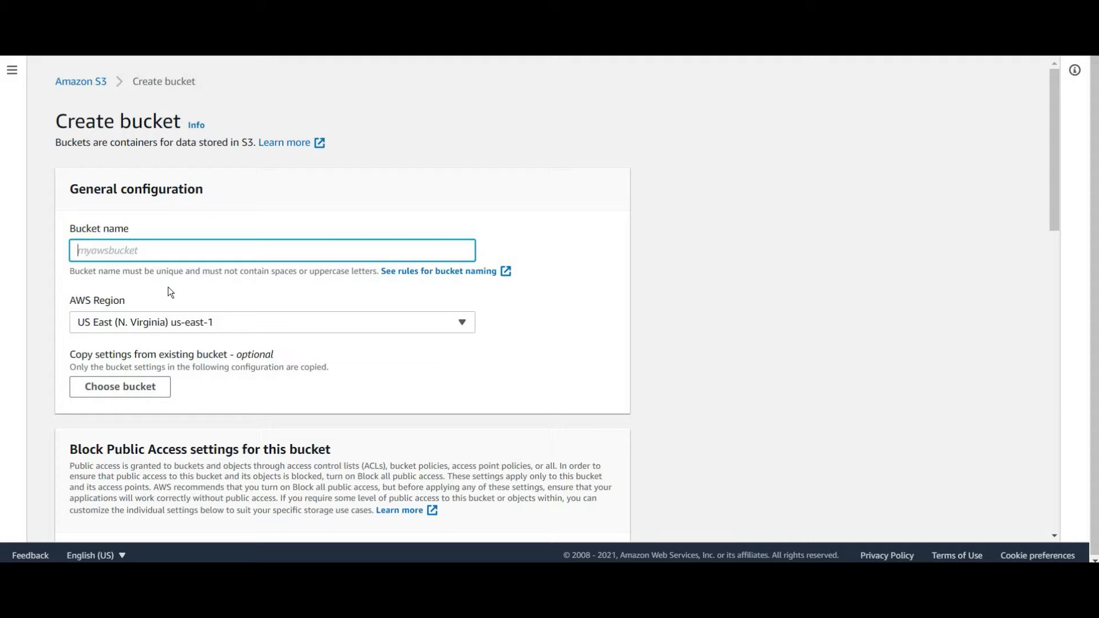
type("mybucket-2176")
Step: Turn off Block all public access for the bucket and acknowledge that its contents might become public
scroll(248, 201, "down", 3)
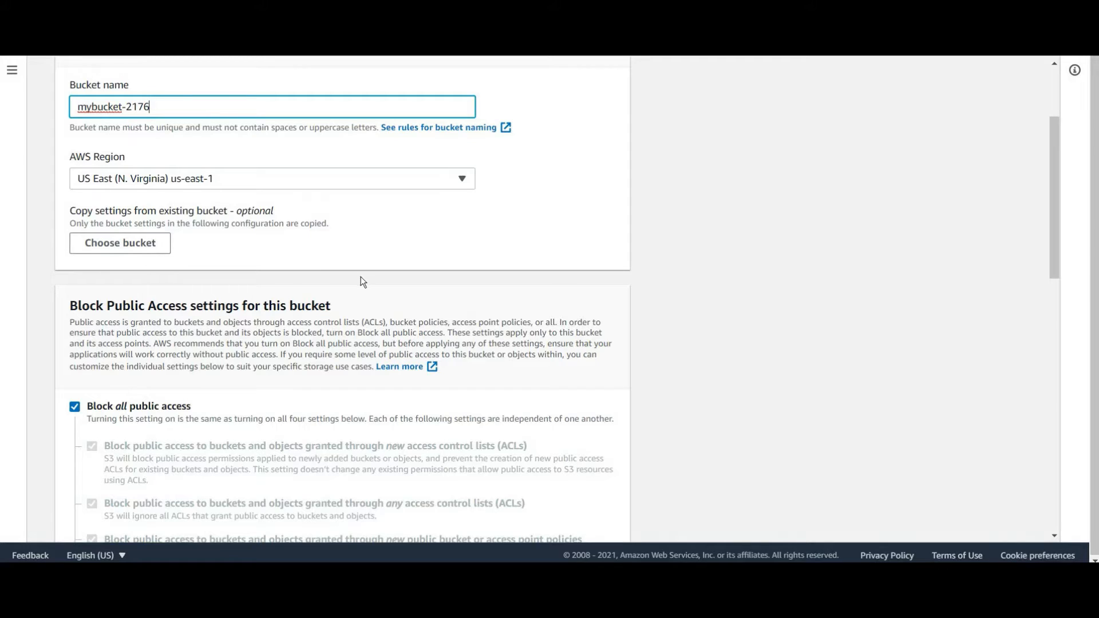
scroll(91, 239, "down", 3)
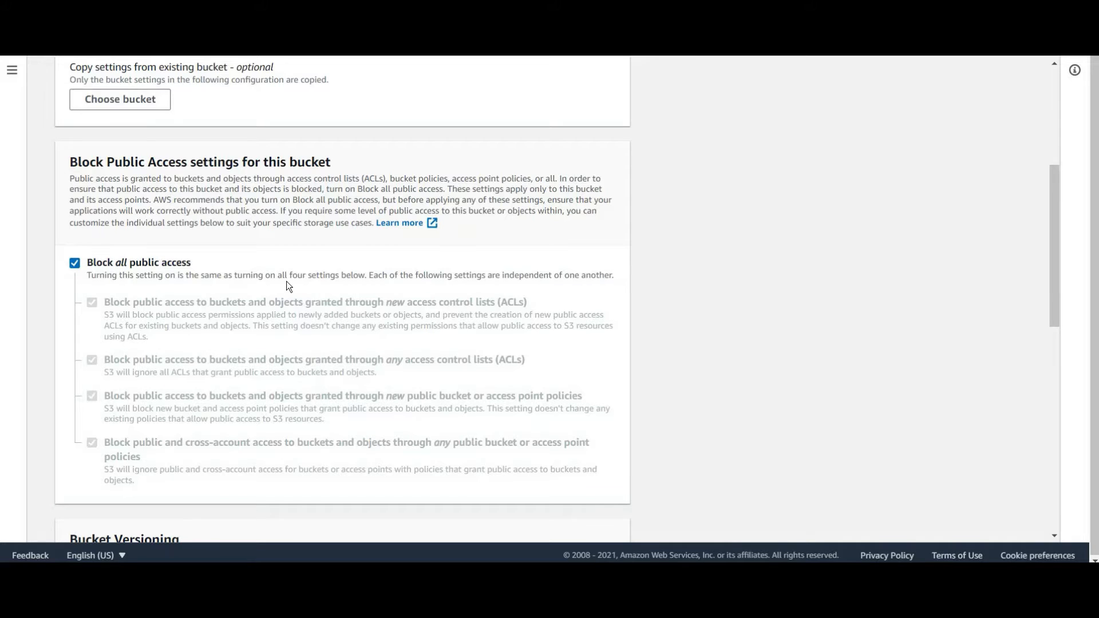
left_click(85, 263)
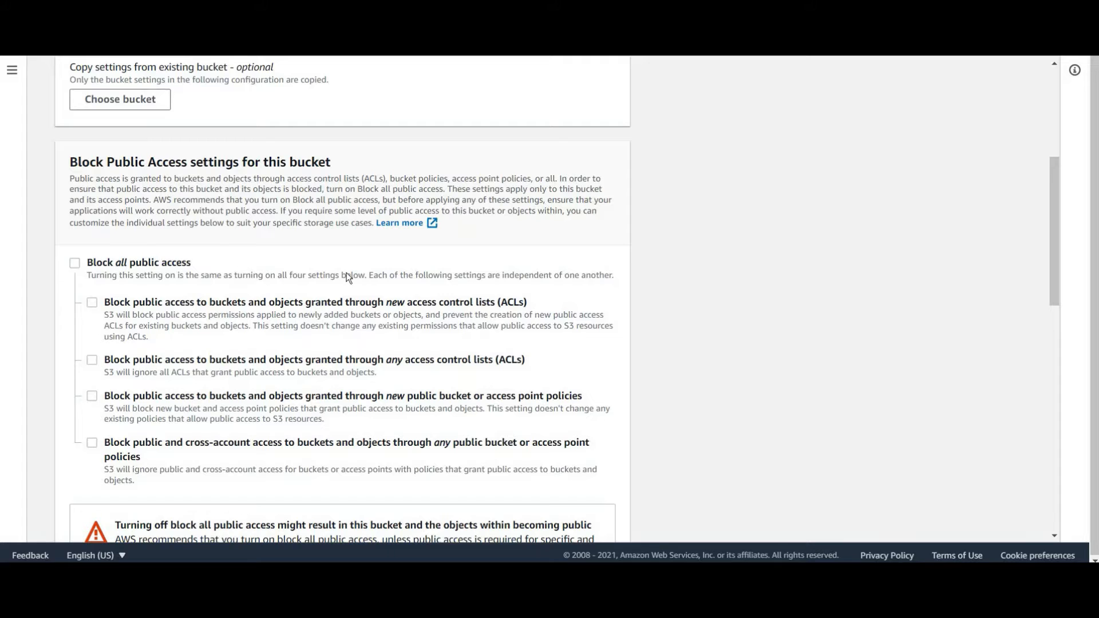
scroll(346, 273, "down", 5)
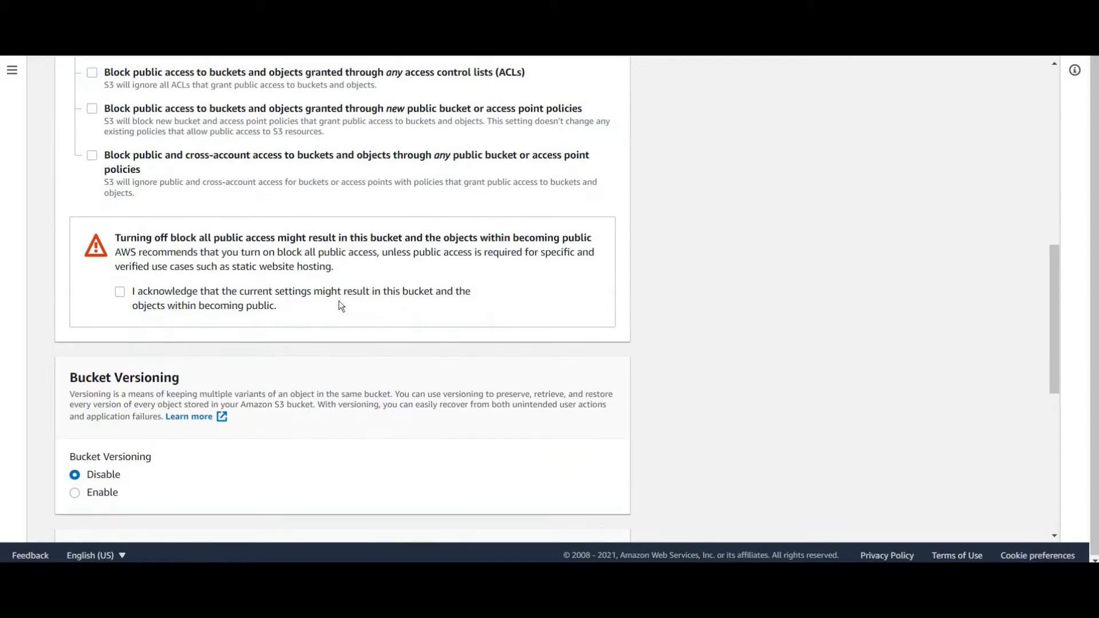
left_click(418, 317)
Step: Look through the versioning, tag and default encryption settings, enabling server-side encryption to view the key types and setting it back to Disable
scroll(389, 321, "down", 3)
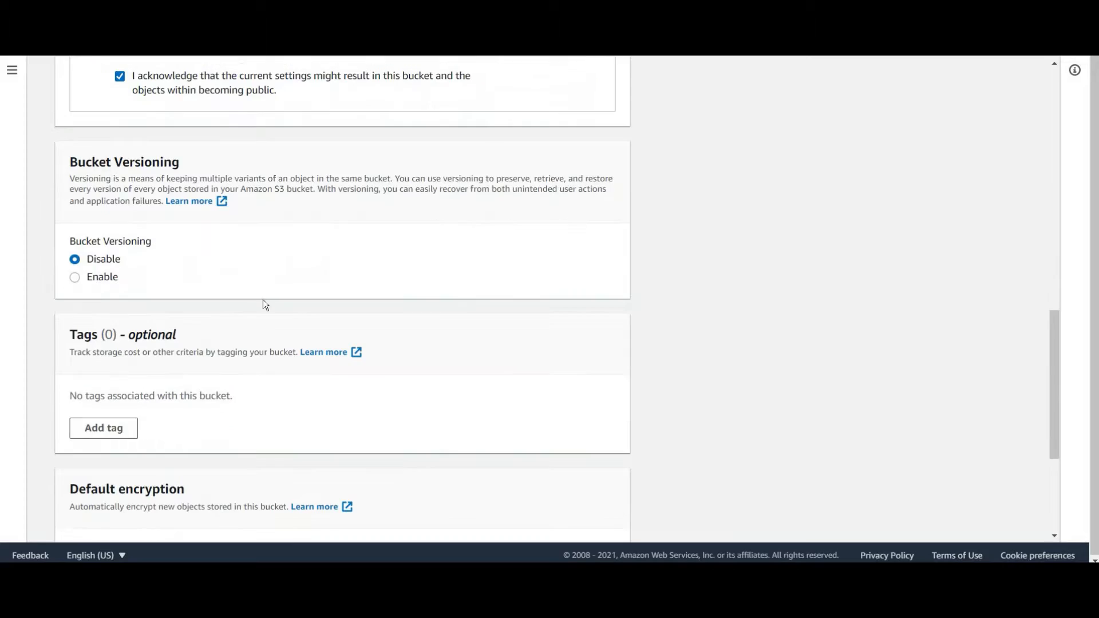
scroll(263, 299, "up", 2)
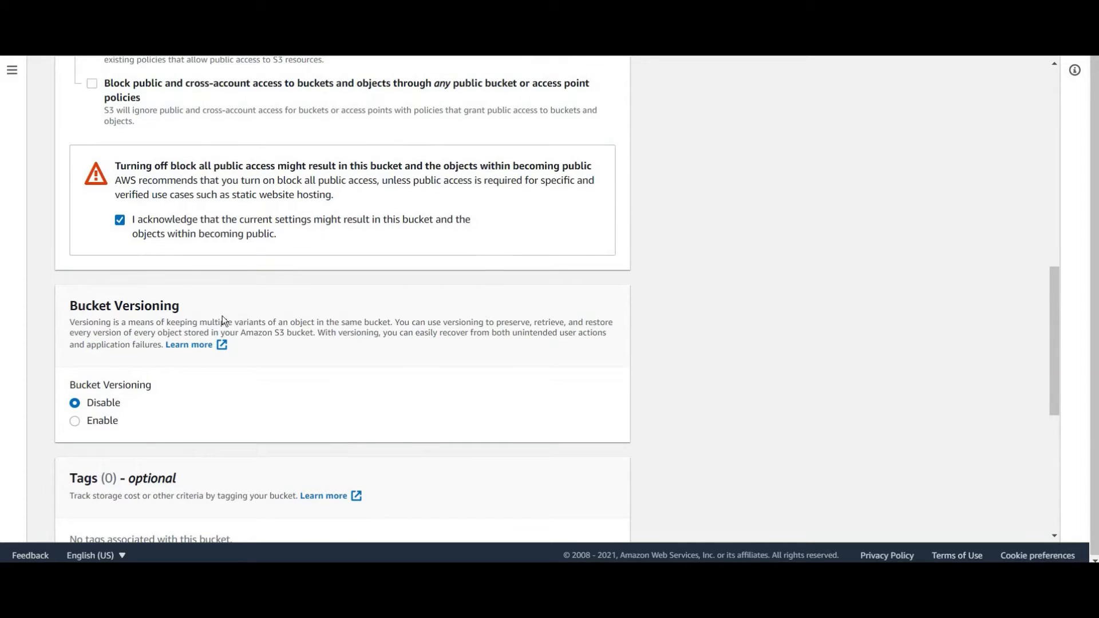
scroll(172, 298, "down", 1)
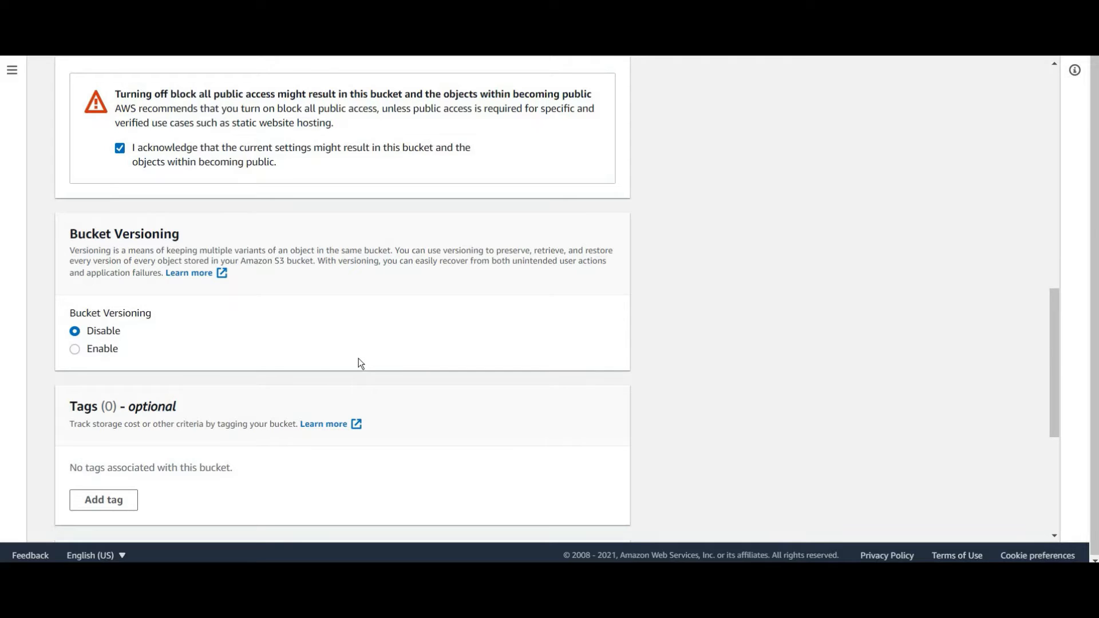
scroll(440, 286, "down", 4)
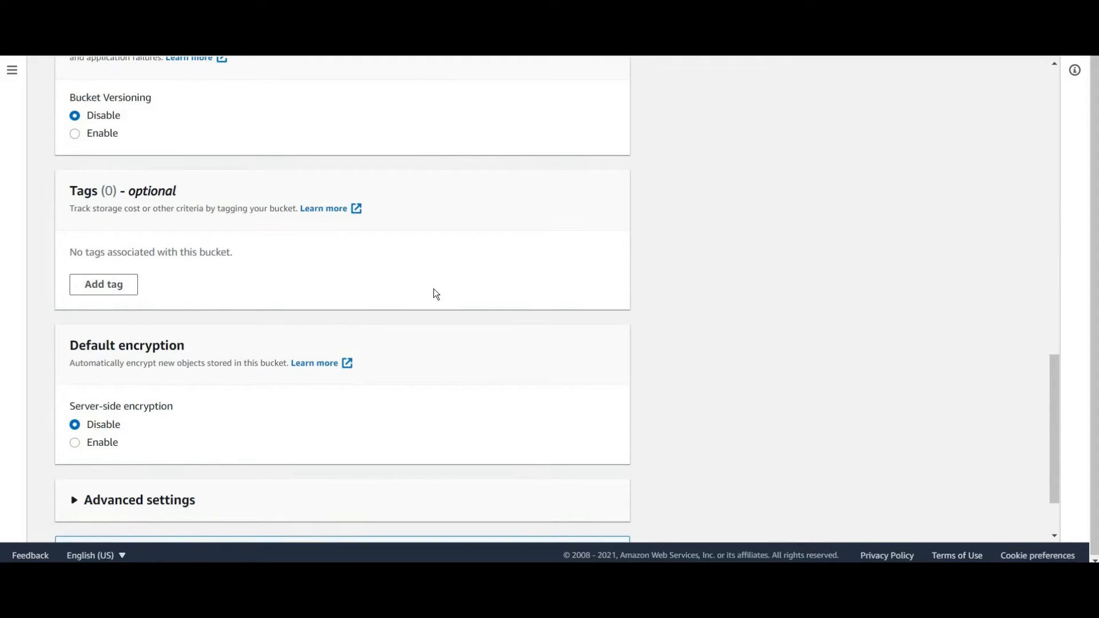
scroll(433, 290, "down", 1)
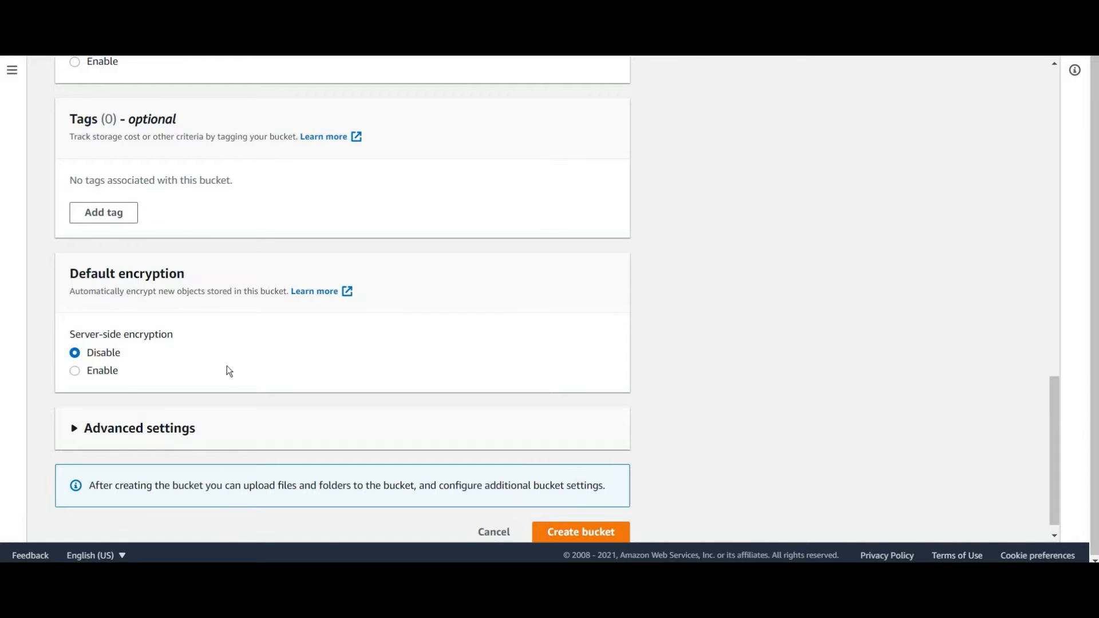
left_click(86, 371)
scroll(68, 330, "down", 2)
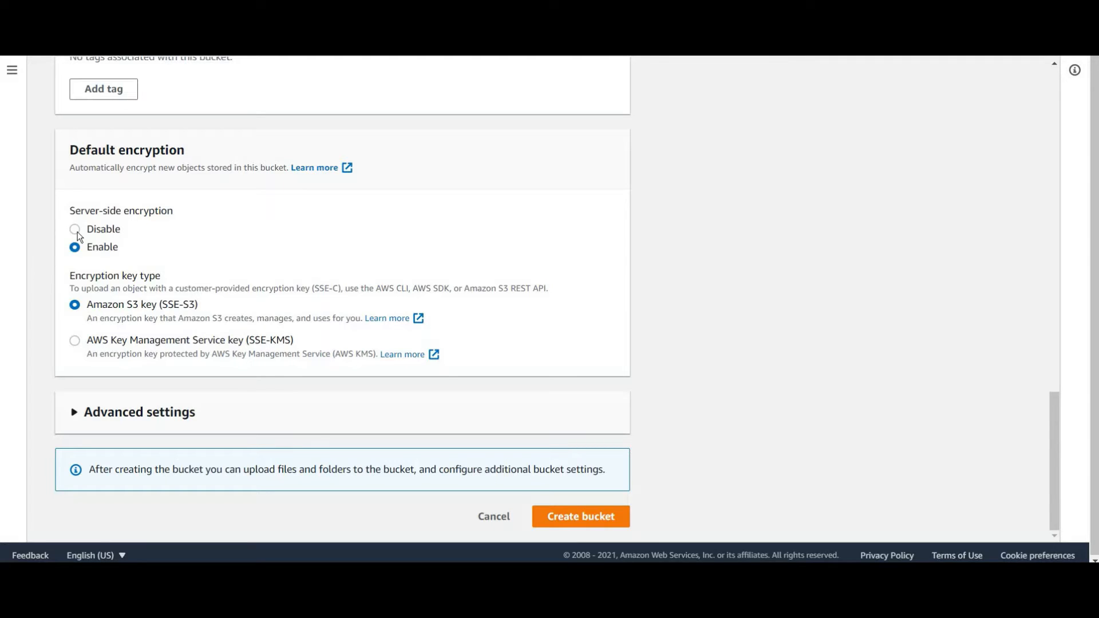
left_click(337, 234)
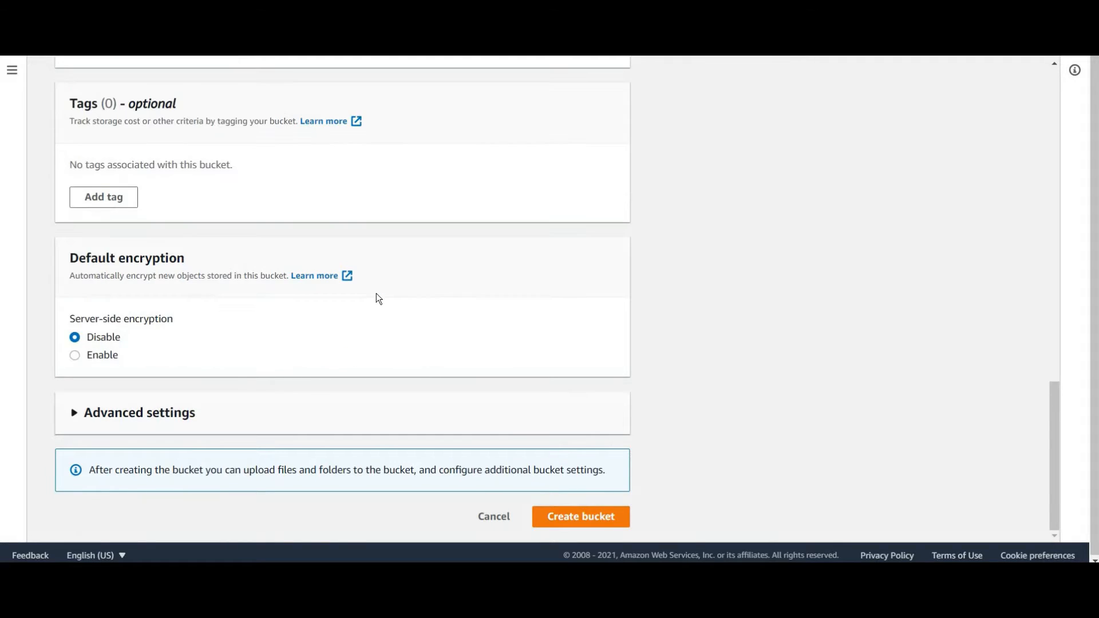
Step: Expand the advanced settings to check the Object Lock options and create the bucket
left_click(76, 413)
scroll(169, 278, "down", 3)
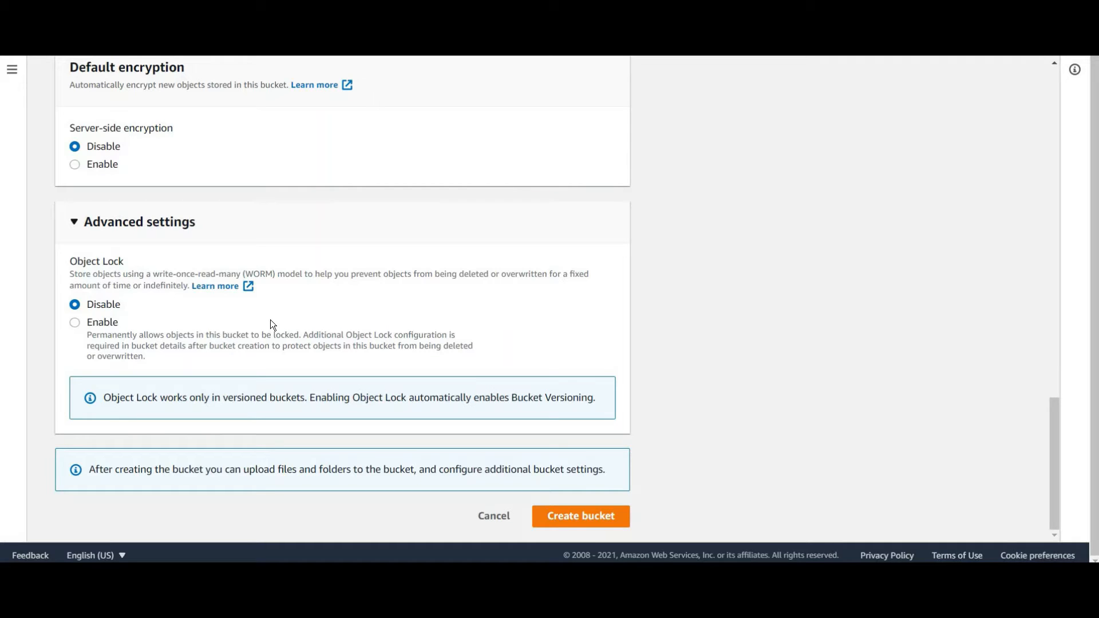
left_click(583, 520)
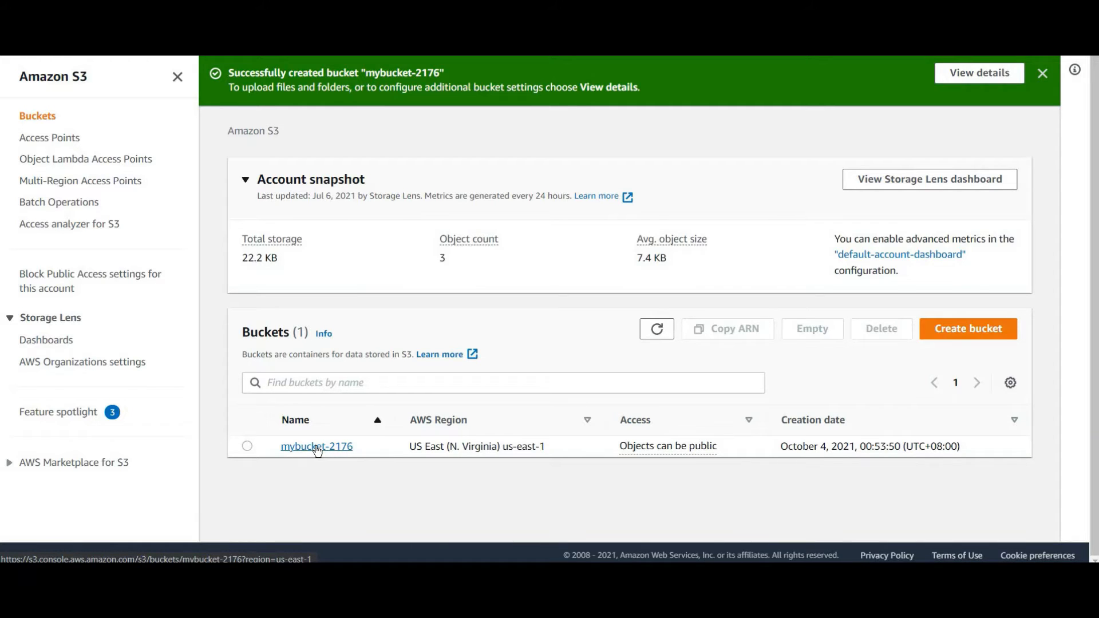
Step: Open mybucket-2176 from the bucket list
left_click(316, 447)
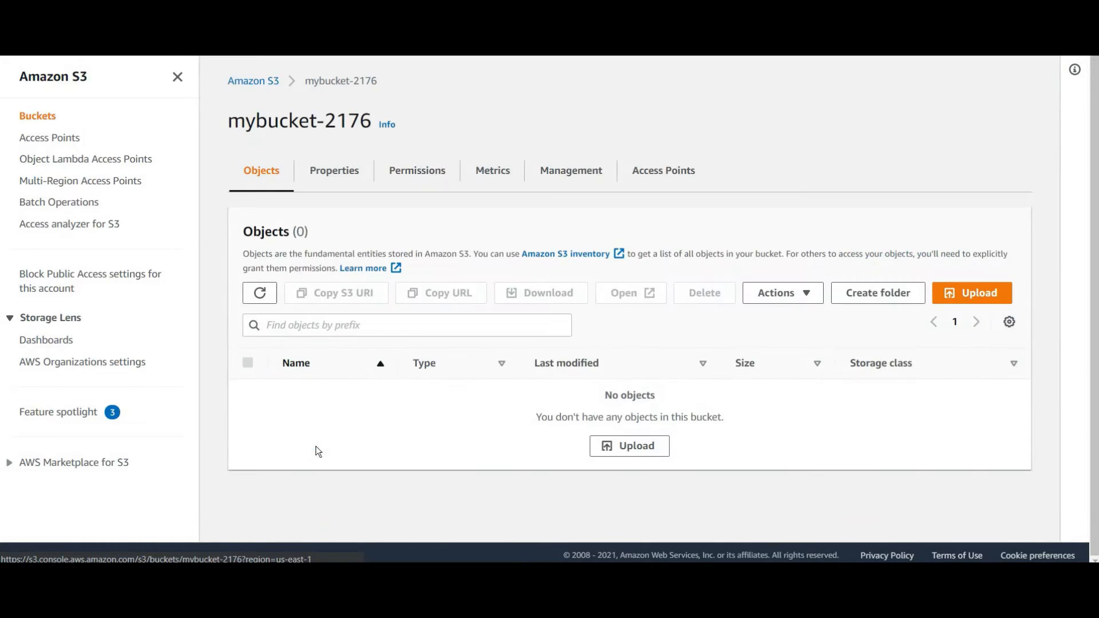
left_click(257, 81)
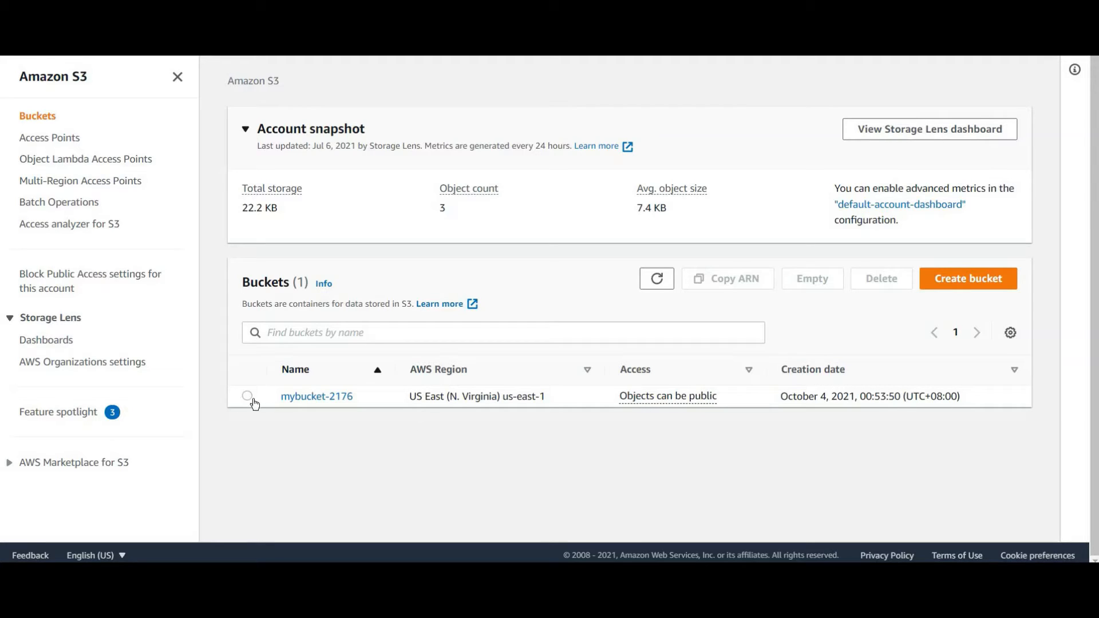
left_click(317, 396)
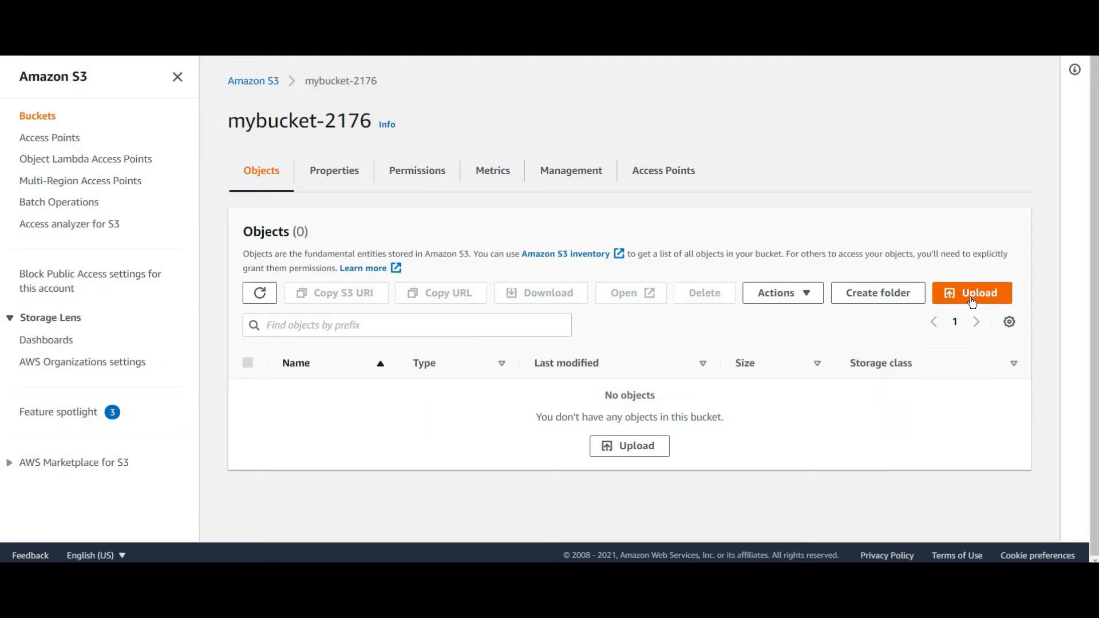
Step: Create a folder named Test in the bucket without server-side encryption
left_click(882, 296)
type("Test")
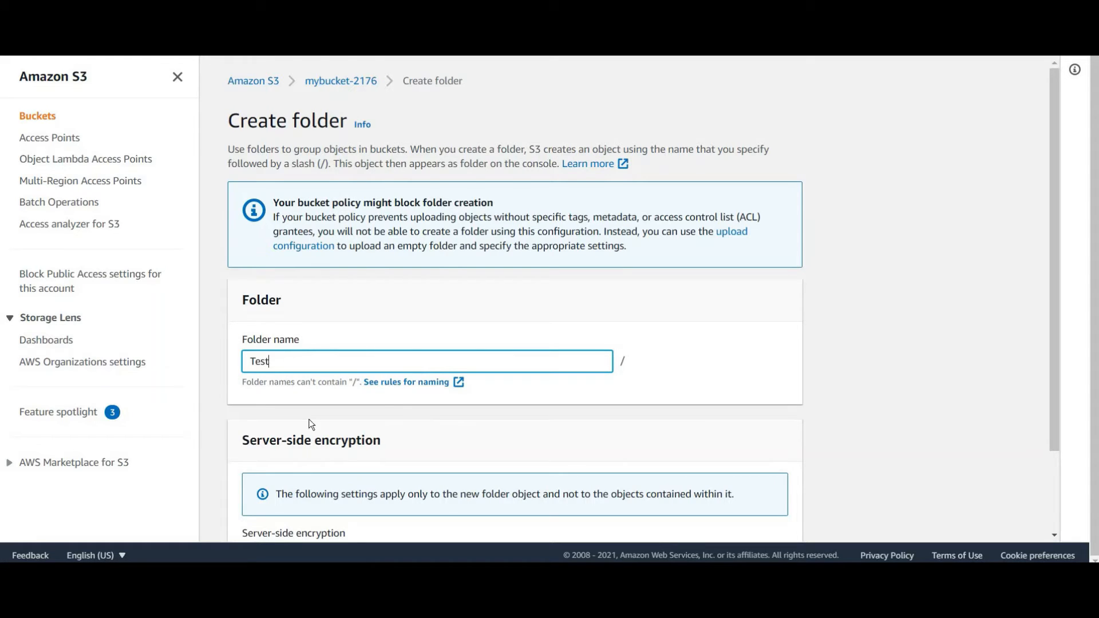
scroll(309, 421, "down", 3)
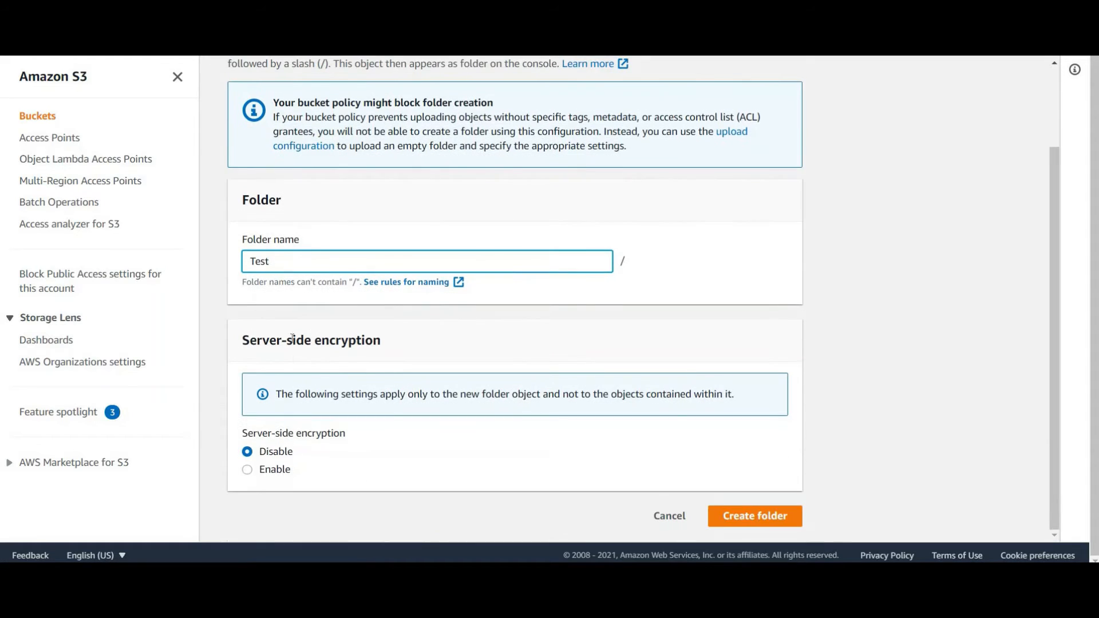
key("Return")
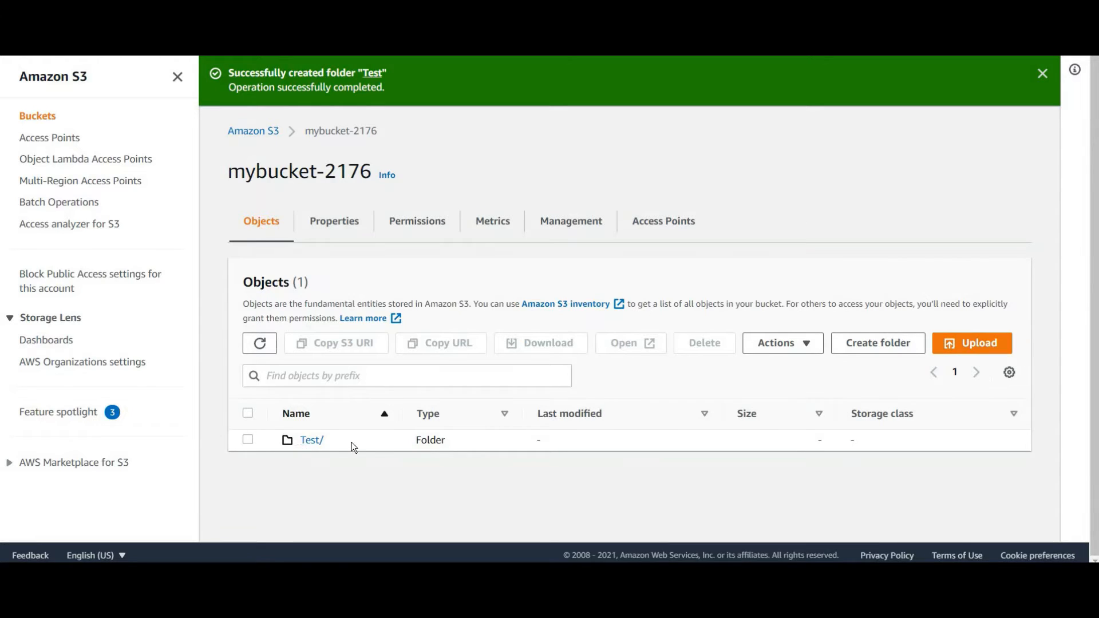
Step: Start an upload into the Test folder and add index.html from the Desktop
left_click(316, 441)
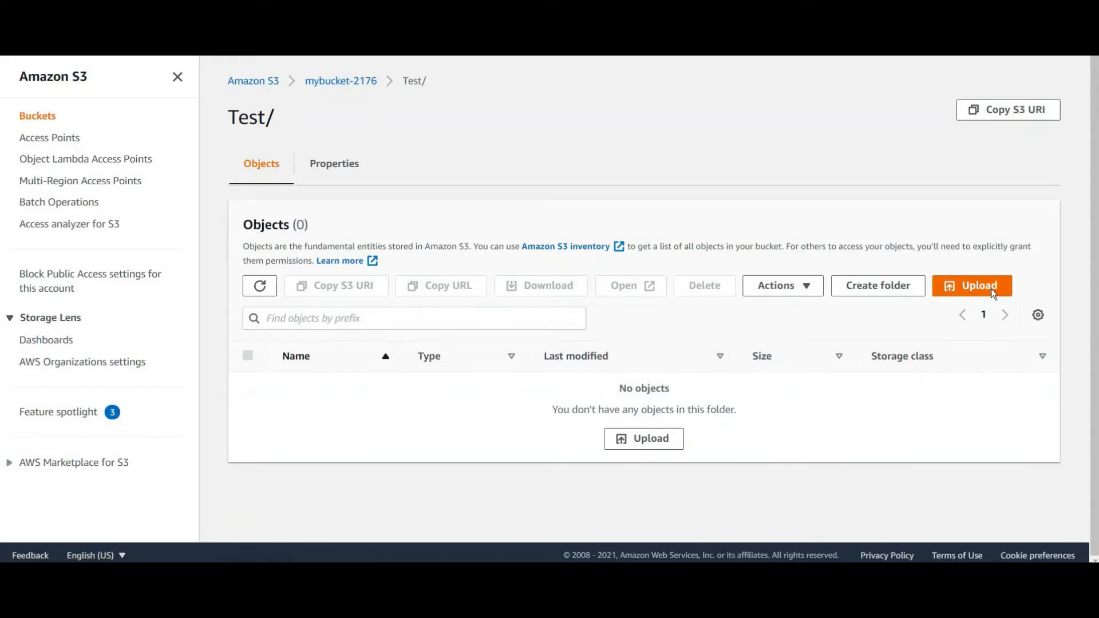
left_click(968, 286)
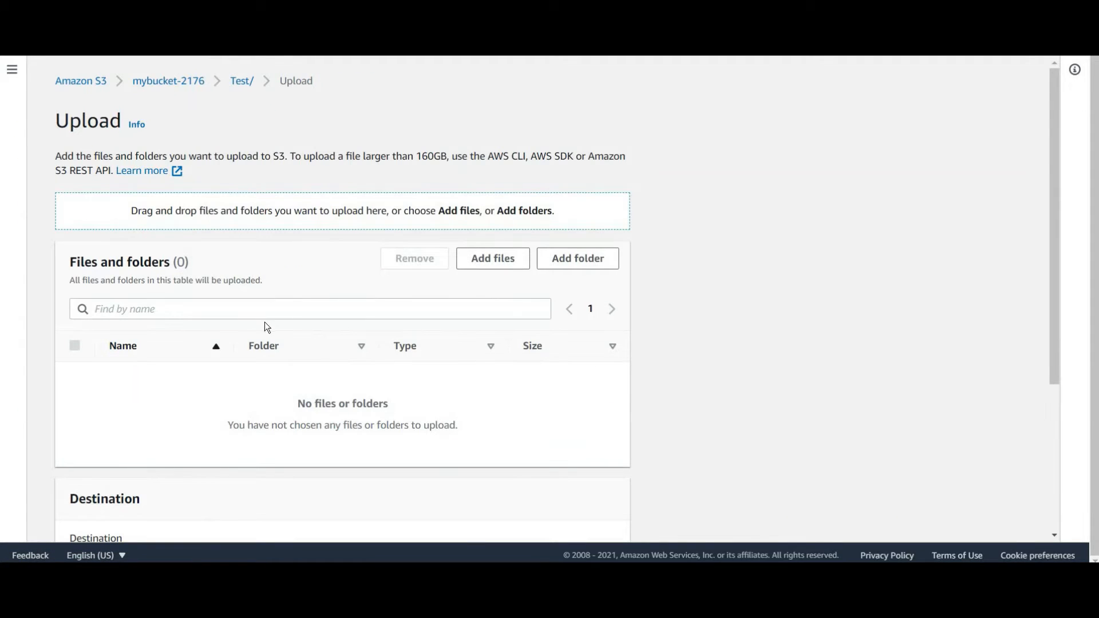
scroll(246, 320, "down", 4)
scroll(499, 262, "up", 4)
left_click(498, 264)
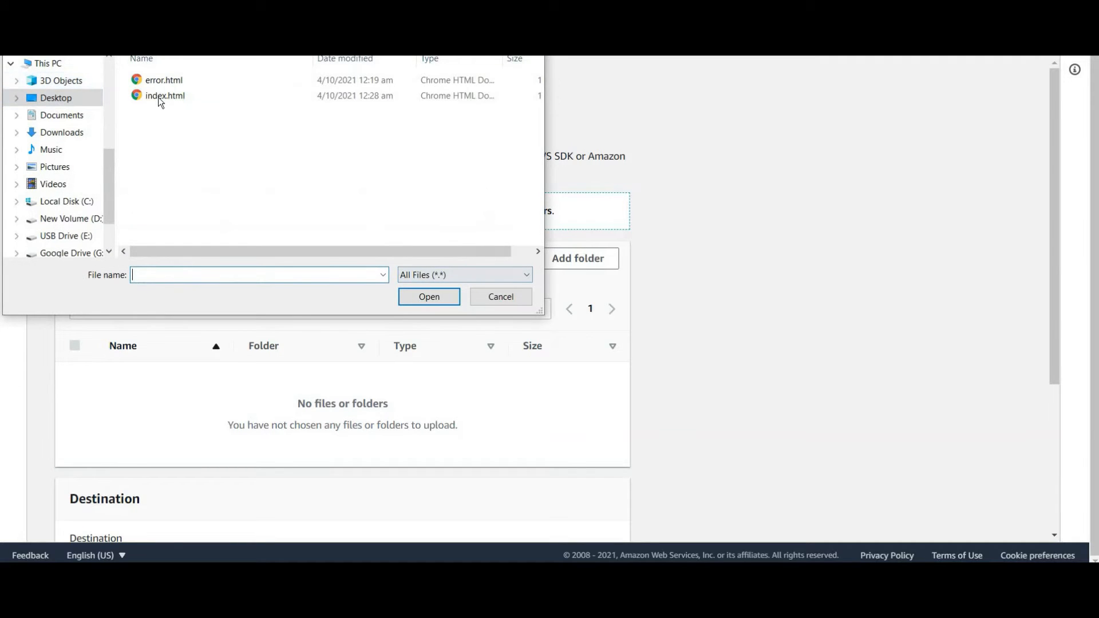
left_click(158, 97)
left_click(432, 297)
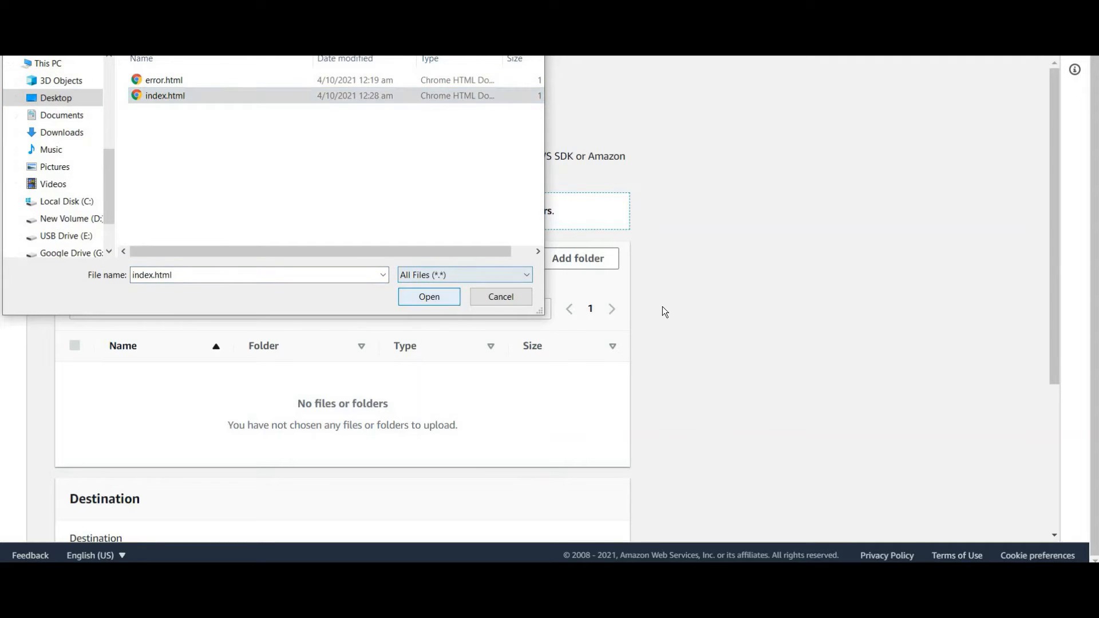
Step: Examine the upload's destination details and the access control list options under its permissions
scroll(36, 353, "down", 3)
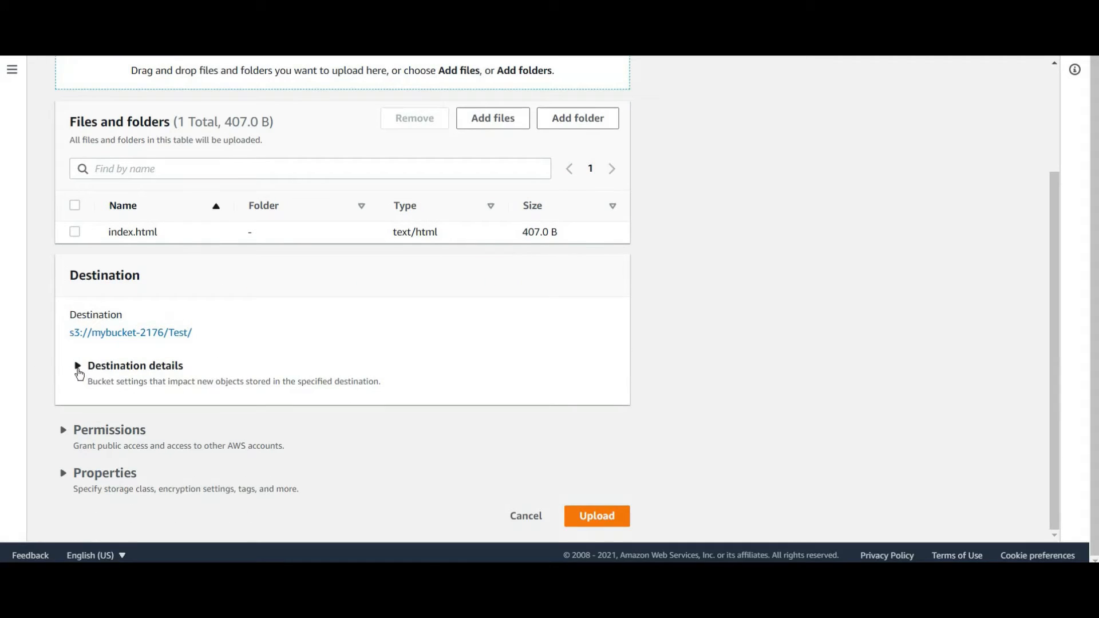
left_click(113, 380)
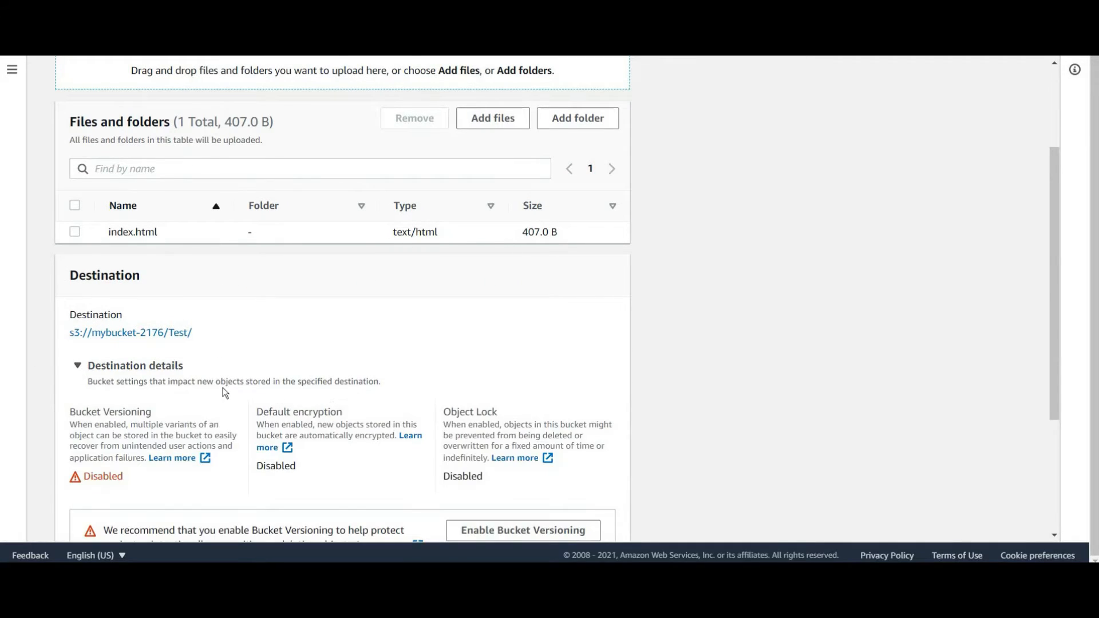
scroll(91, 208, "down", 4)
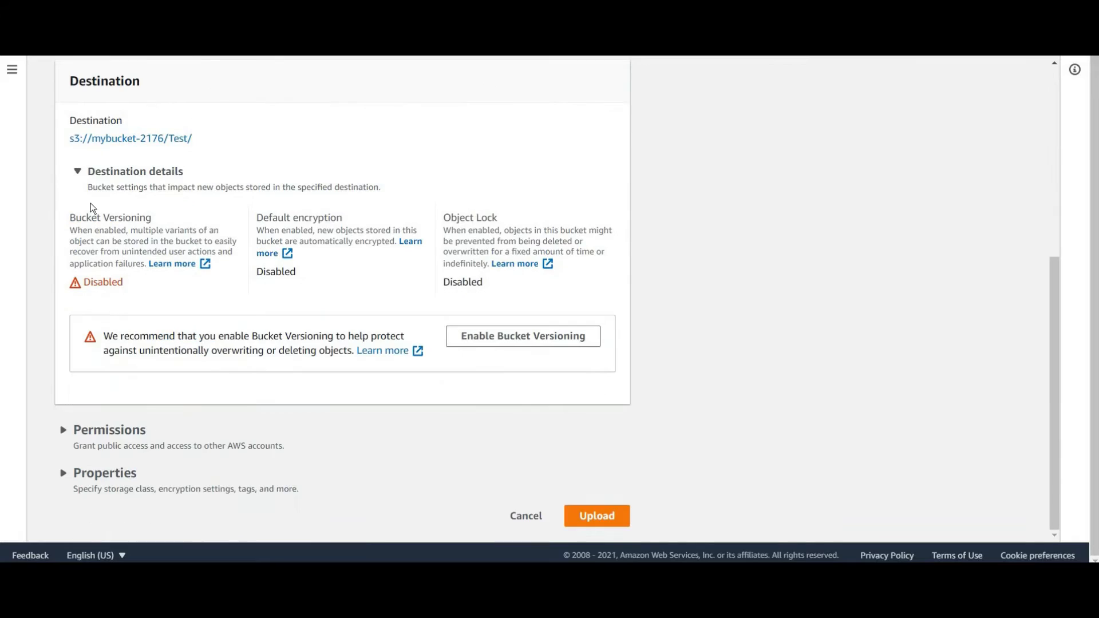
left_click(79, 173)
left_click(63, 437)
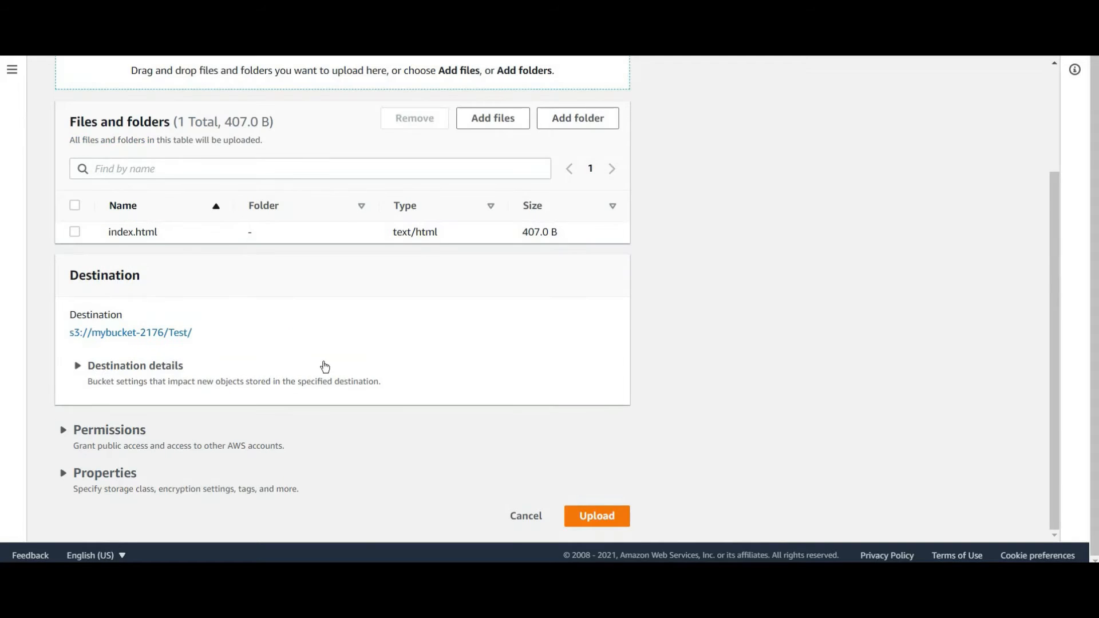
scroll(319, 363, "down", 5)
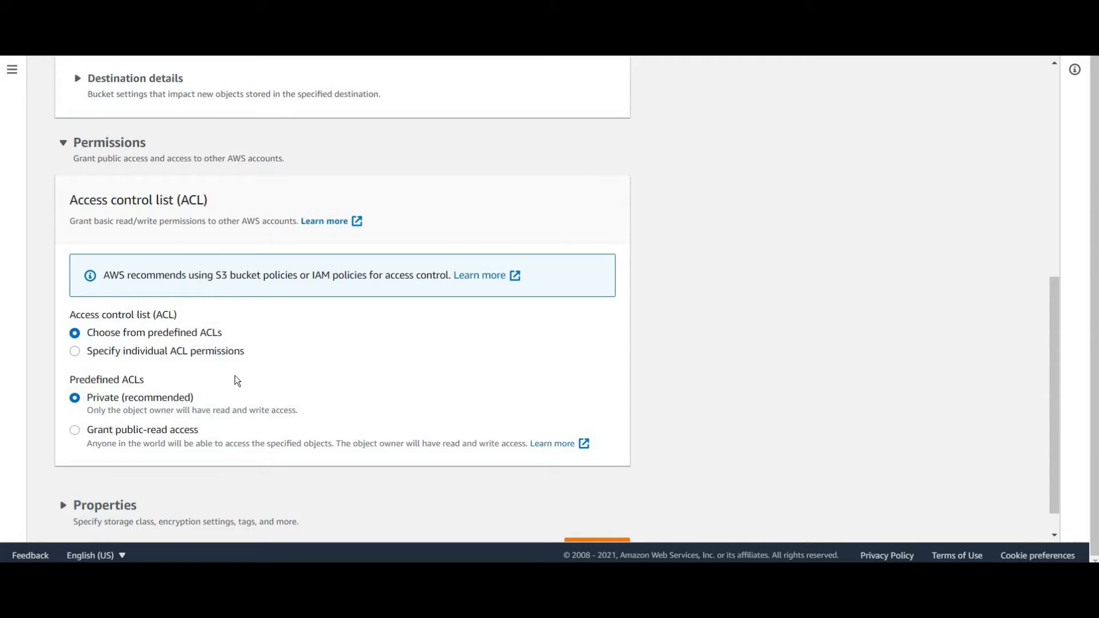
scroll(77, 505, "down", 1)
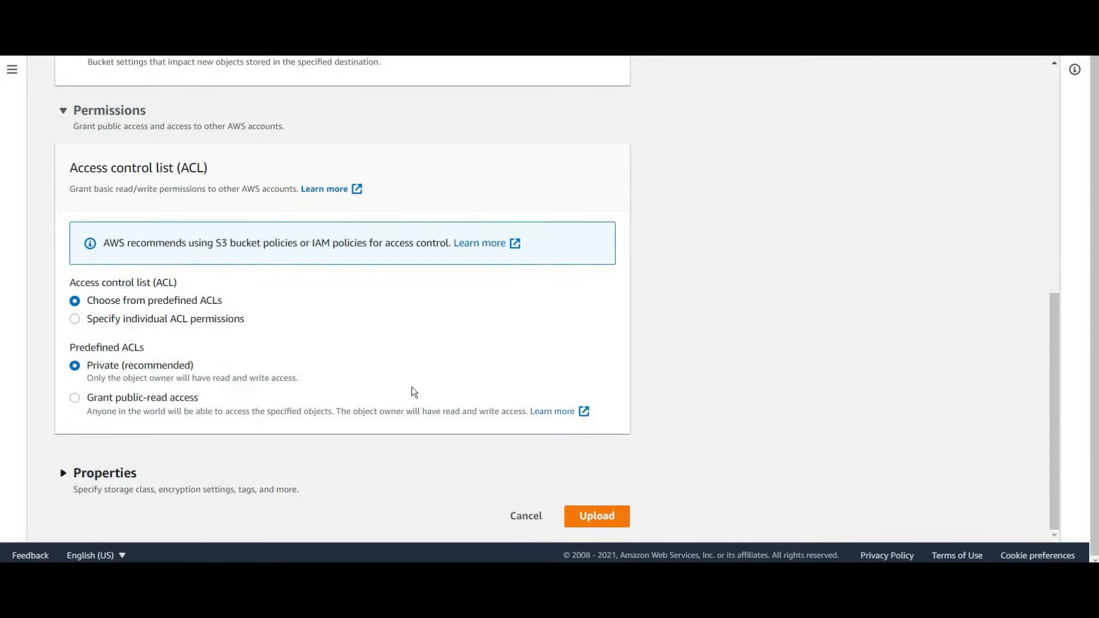
Step: Examine the available storage classes and the server-side encryption settings in the upload's properties
scroll(411, 390, "down", 7)
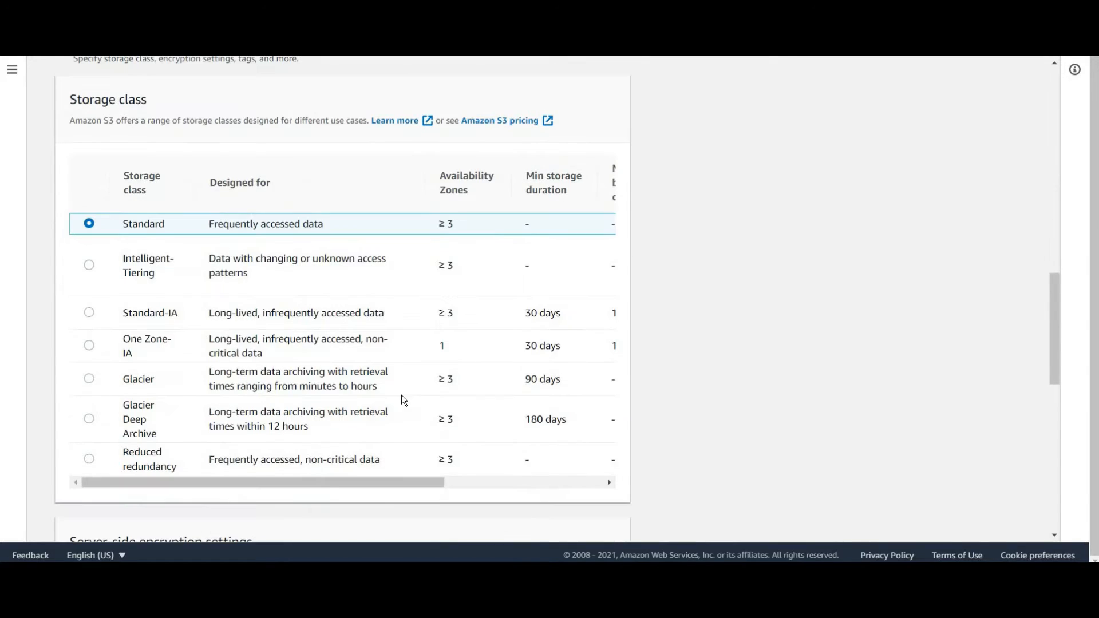
scroll(400, 400, "up", 2)
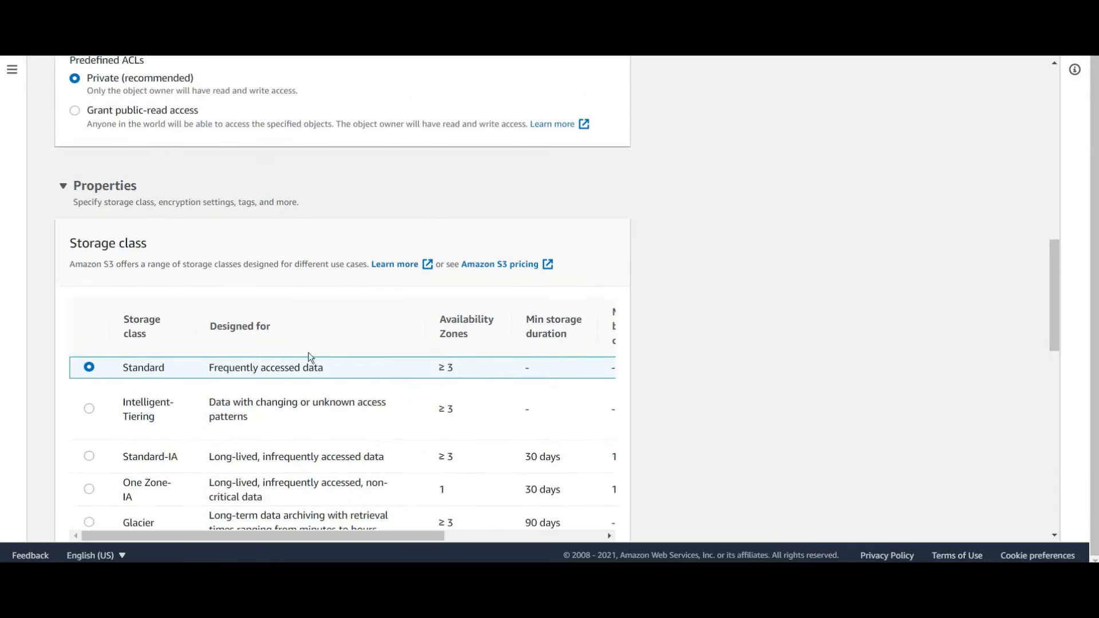
scroll(196, 210, "down", 2)
scroll(197, 211, "down", 1)
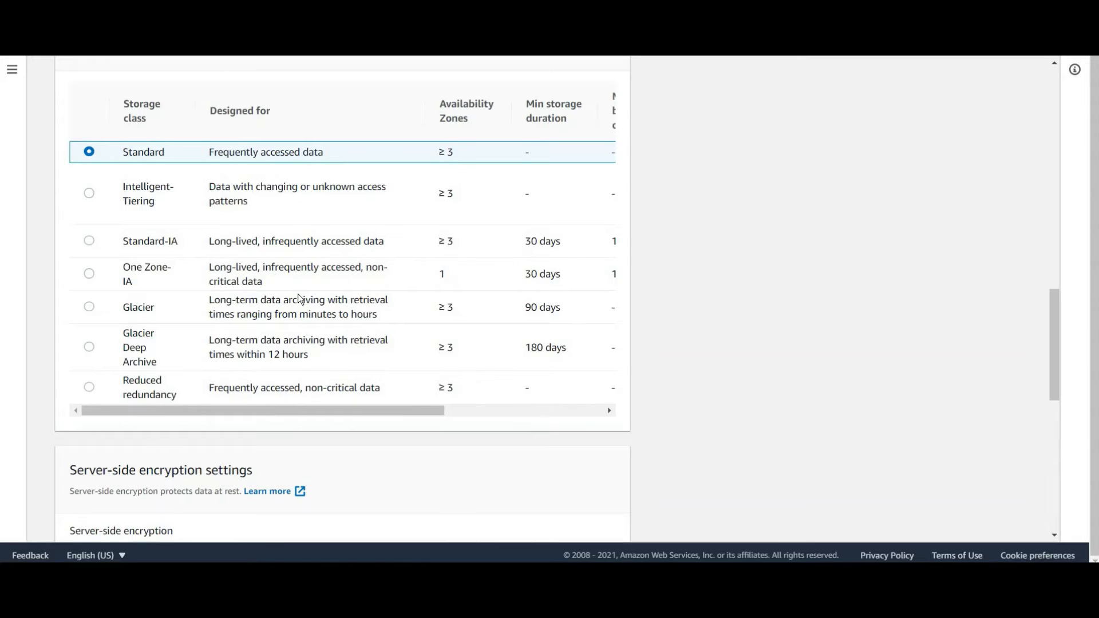
scroll(297, 293, "down", 4)
scroll(233, 298, "up", 3)
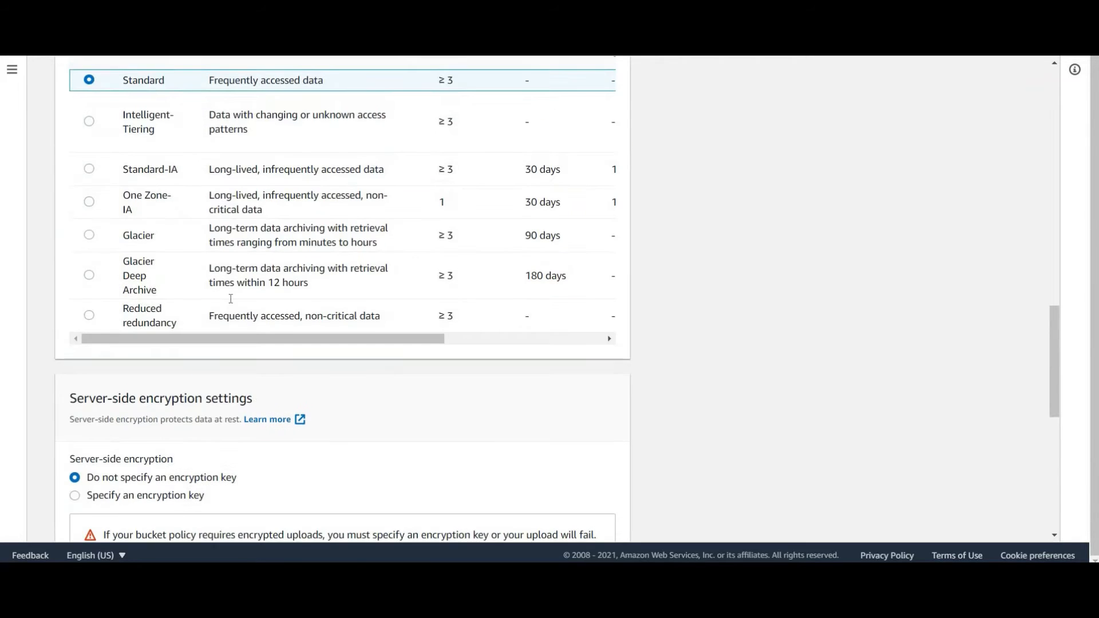
Step: Upload index.html into the Test folder without tags or metadata and close the upload status
scroll(265, 297, "down", 4)
scroll(304, 383, "down", 3)
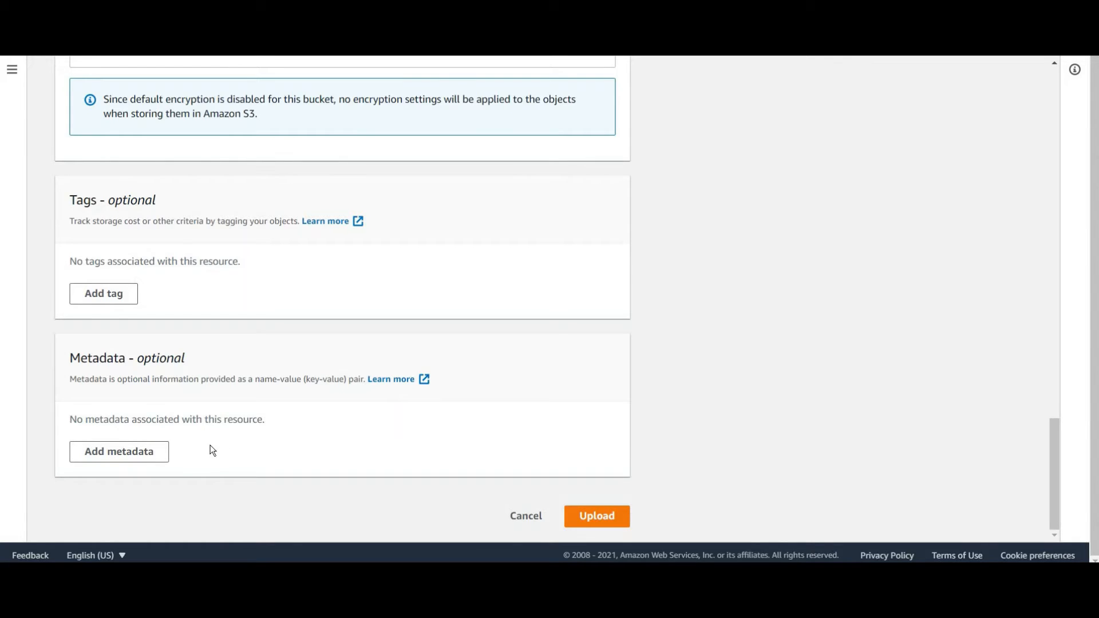
left_click(604, 527)
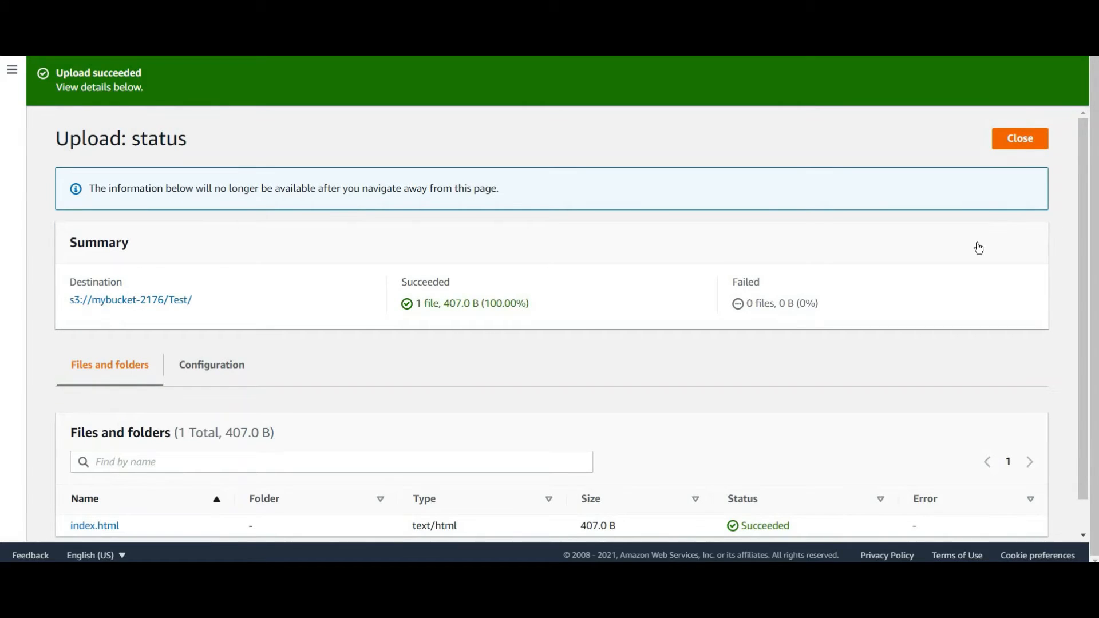
left_click(1020, 139)
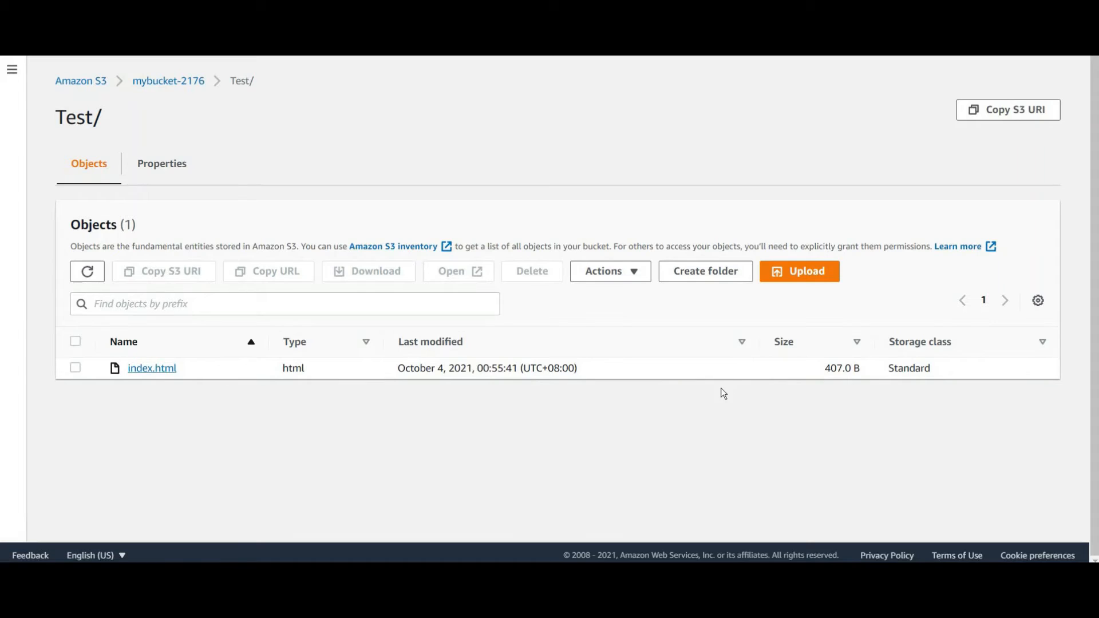
Step: Return to mybucket-2176, reopen its Test folder, select index.html and preview the file in the browser
left_click(159, 84)
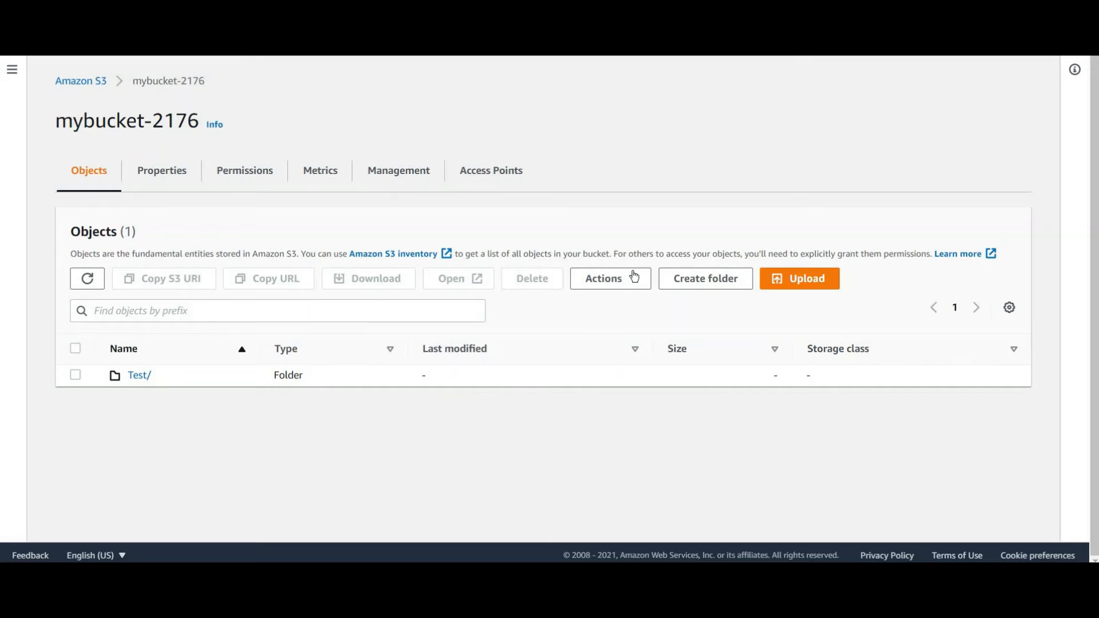
left_click(75, 375)
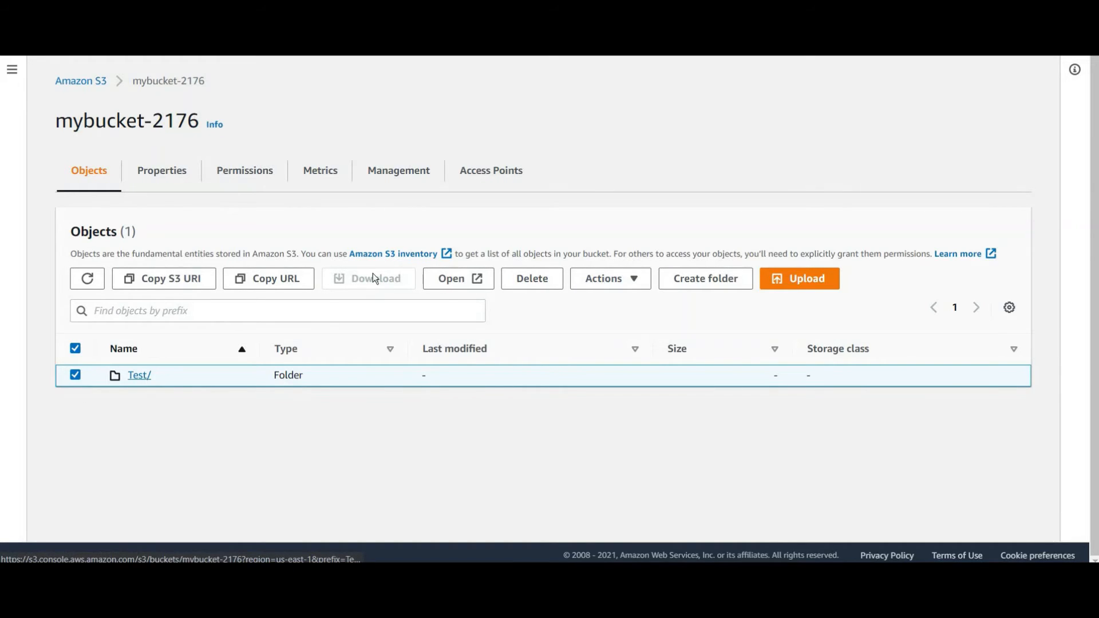
left_click(139, 375)
left_click(76, 368)
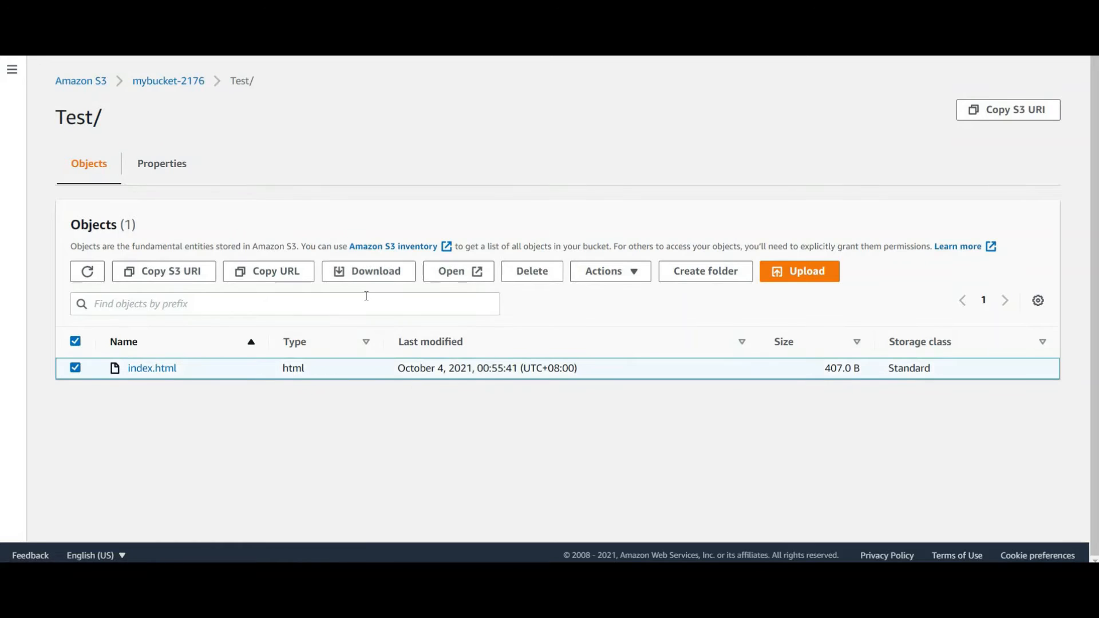
left_click(478, 272)
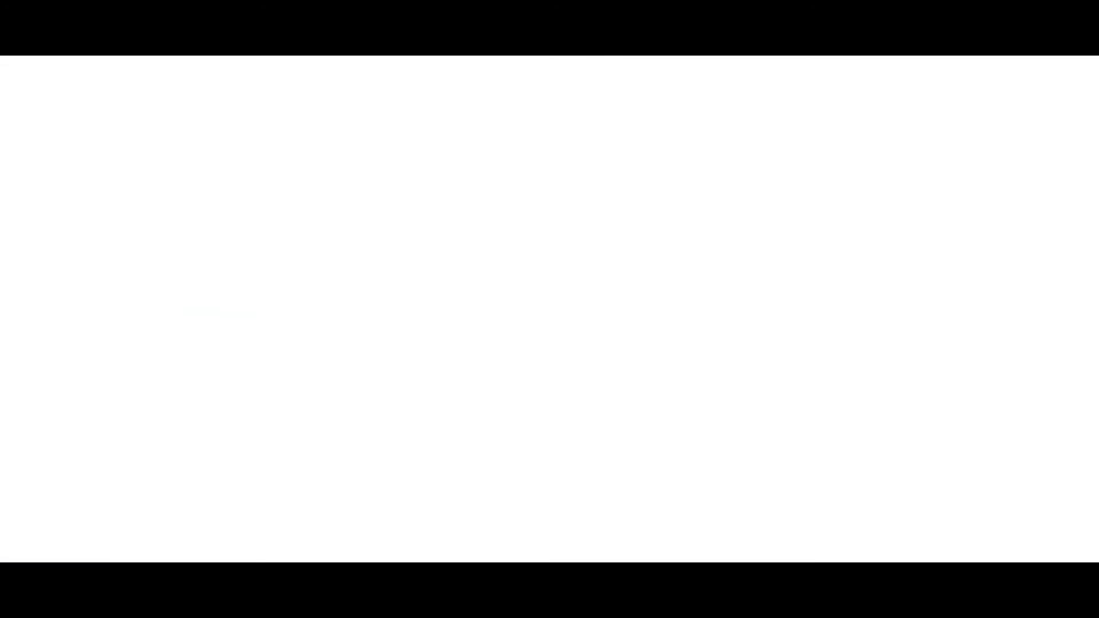
left_click(584, 34)
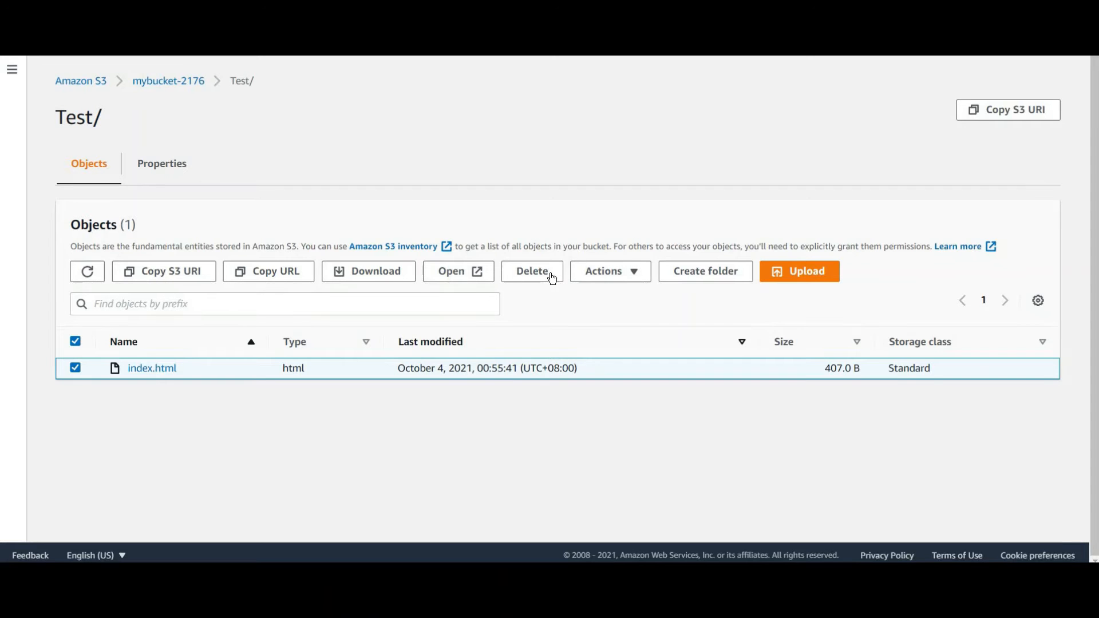
Step: Review the actions available for index.html and make the file public
left_click(642, 280)
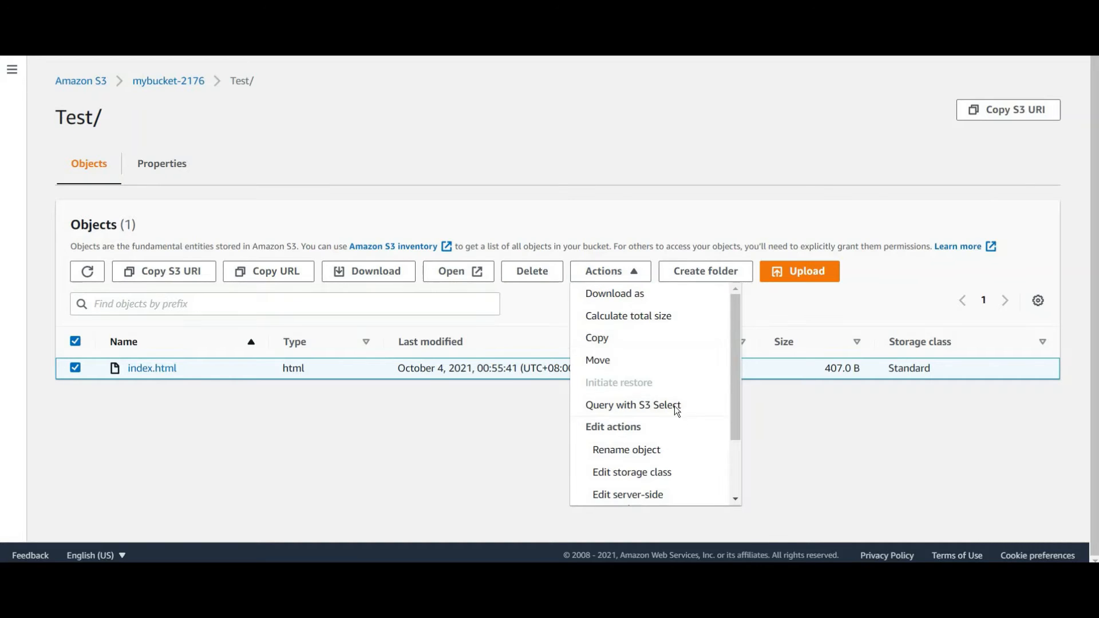
scroll(677, 411, "down", 2)
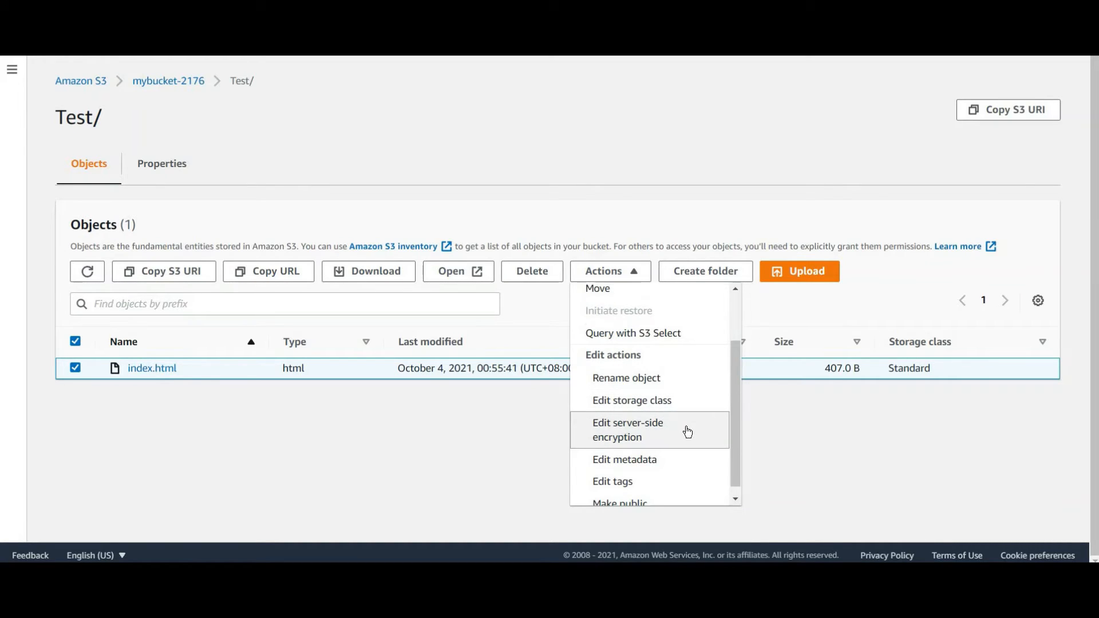
scroll(688, 432, "down", 1)
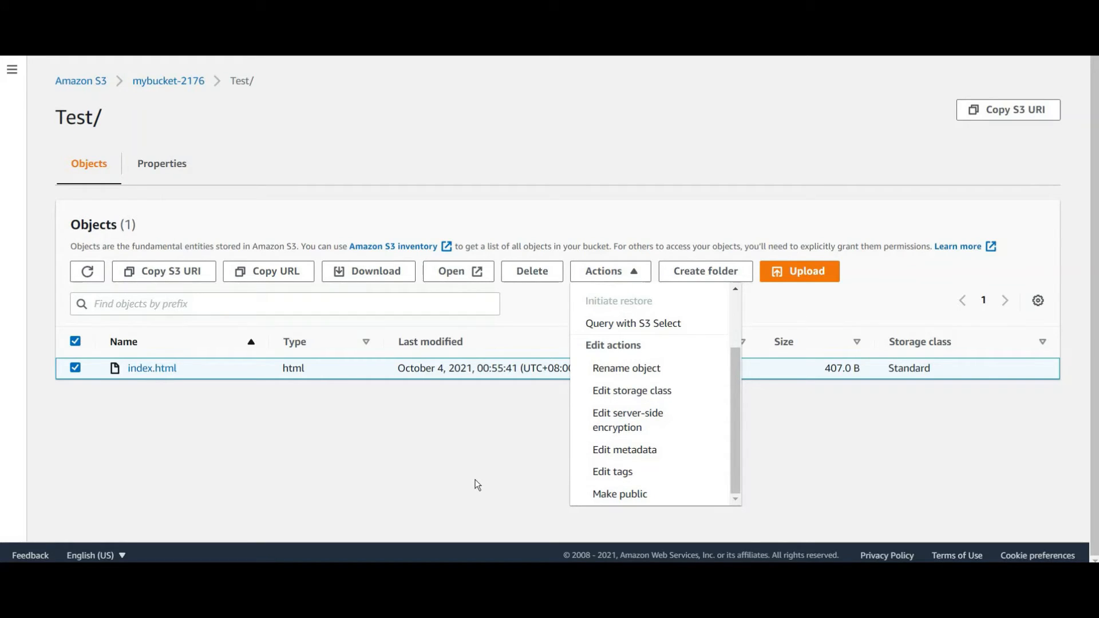
left_click(849, 313)
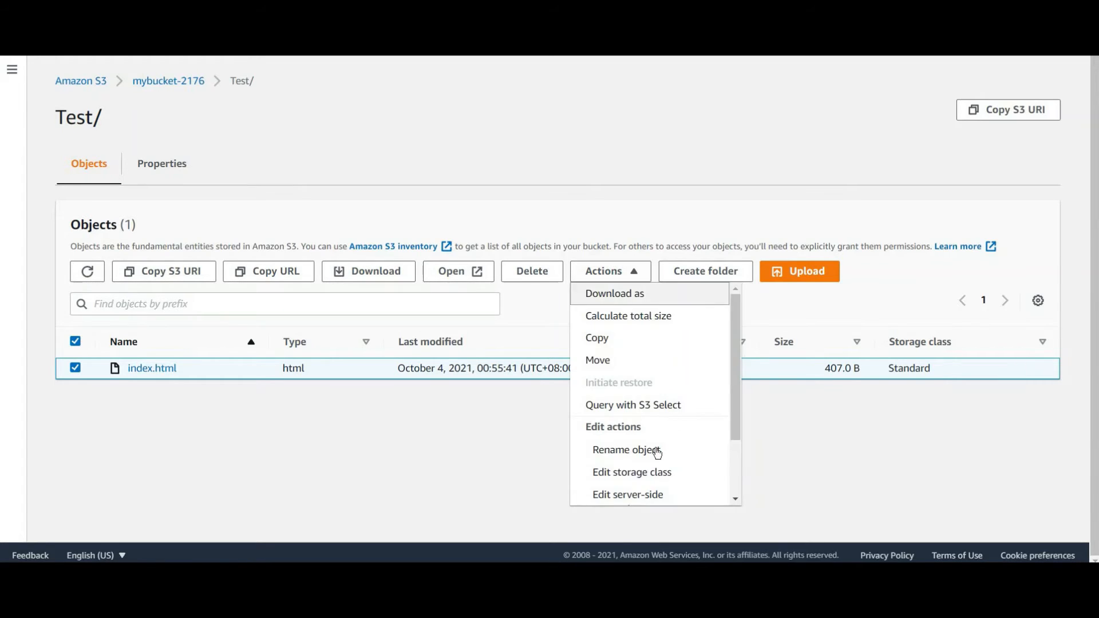
scroll(655, 452, "down", 4)
key("Return")
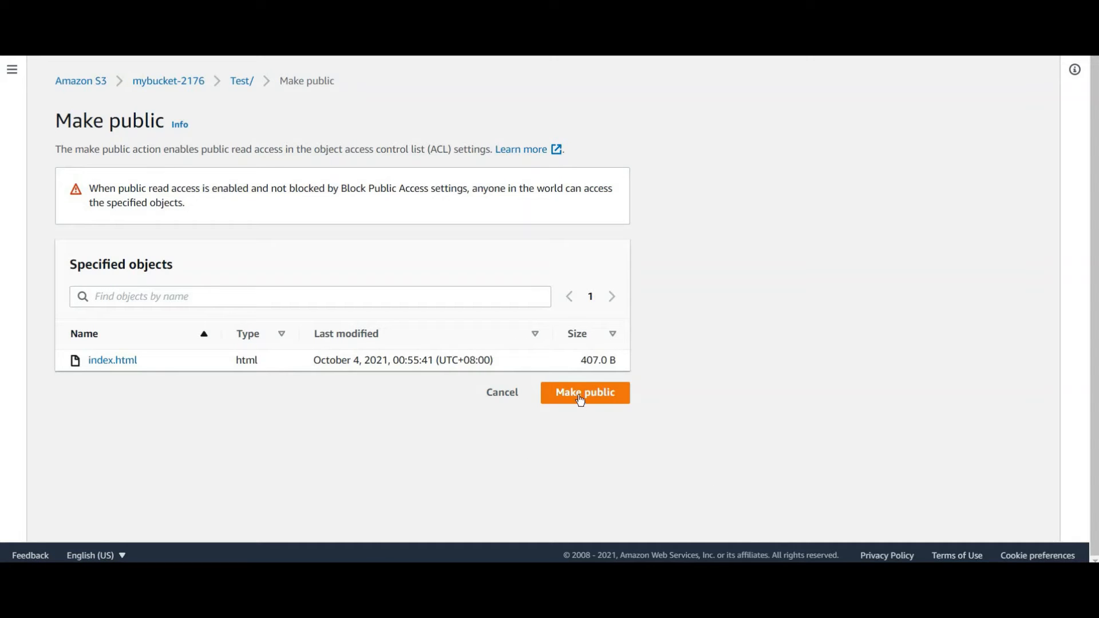
left_click(580, 398)
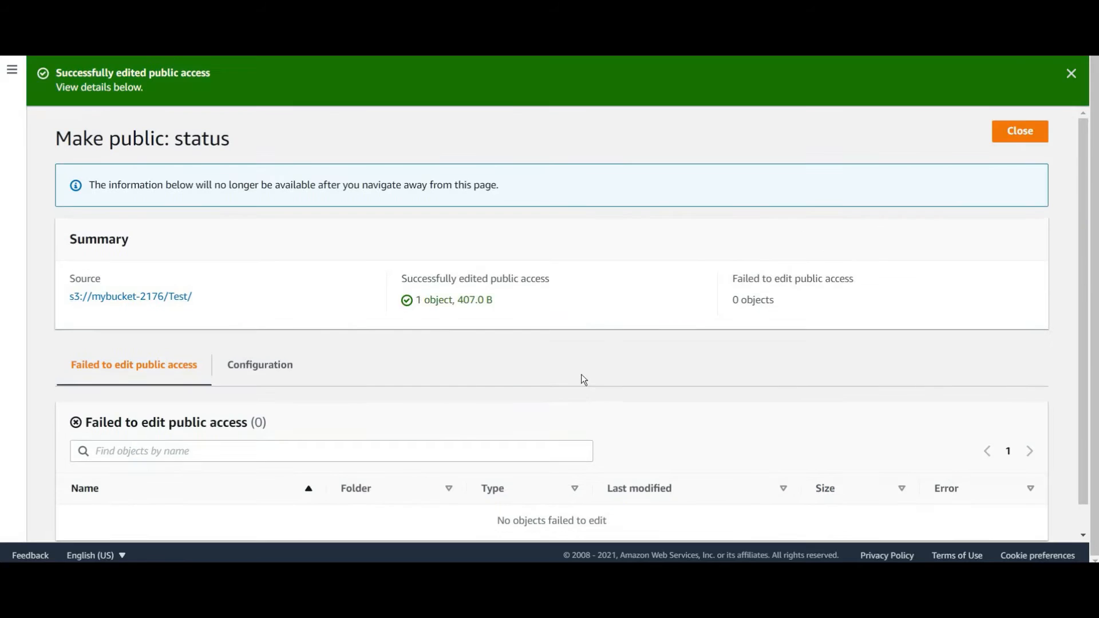
left_click(1020, 131)
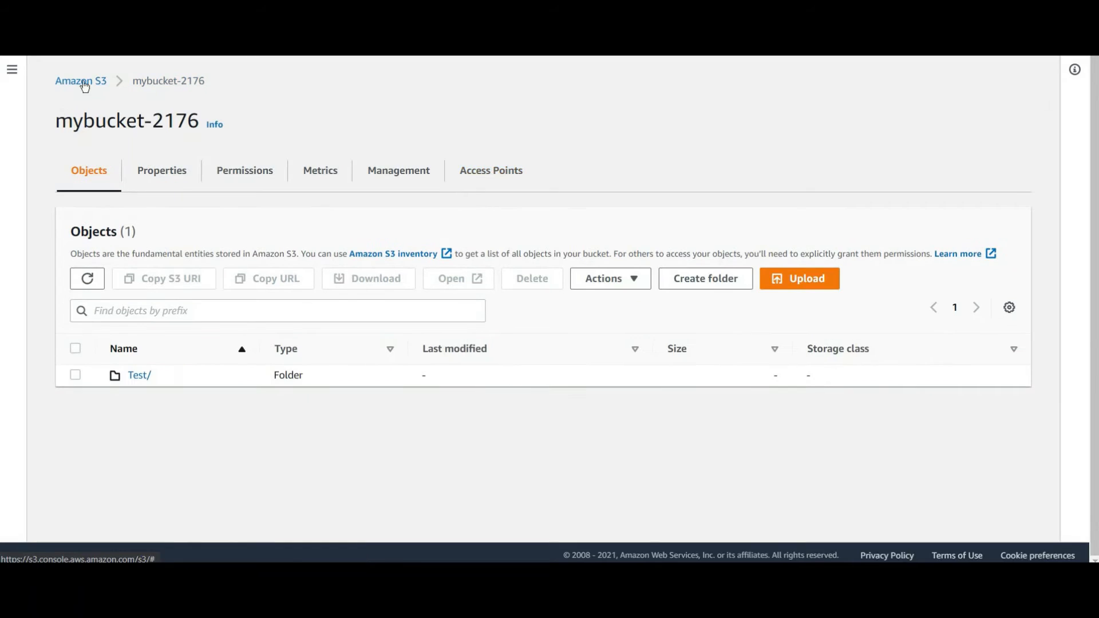
Step: Select the Test folder in mybucket-2176 and examine which actions are available for it
left_click(78, 375)
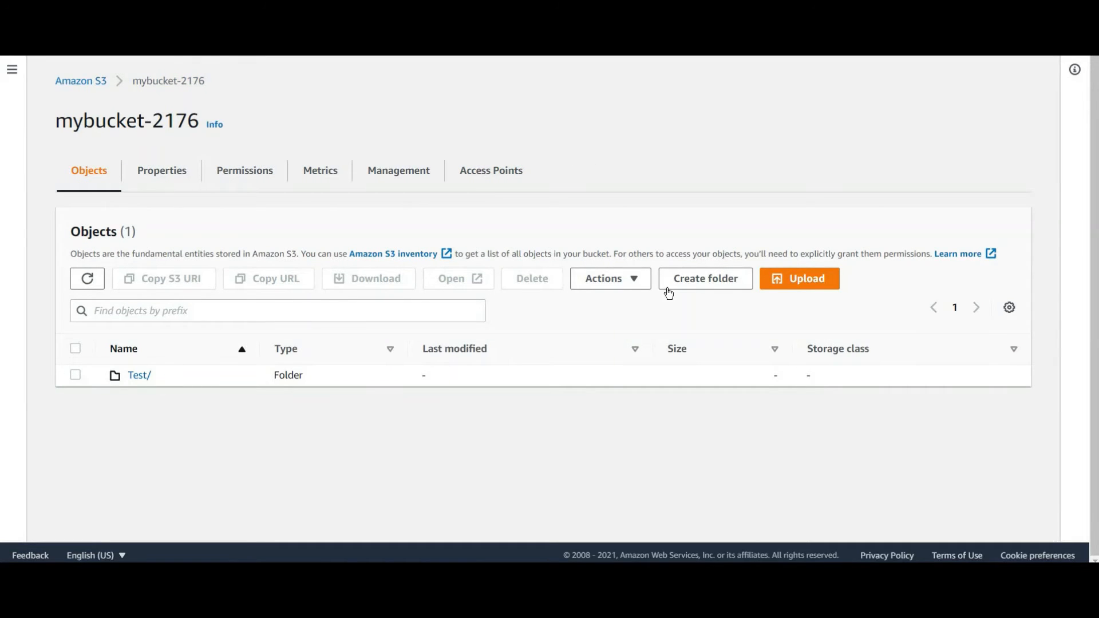
left_click(634, 281)
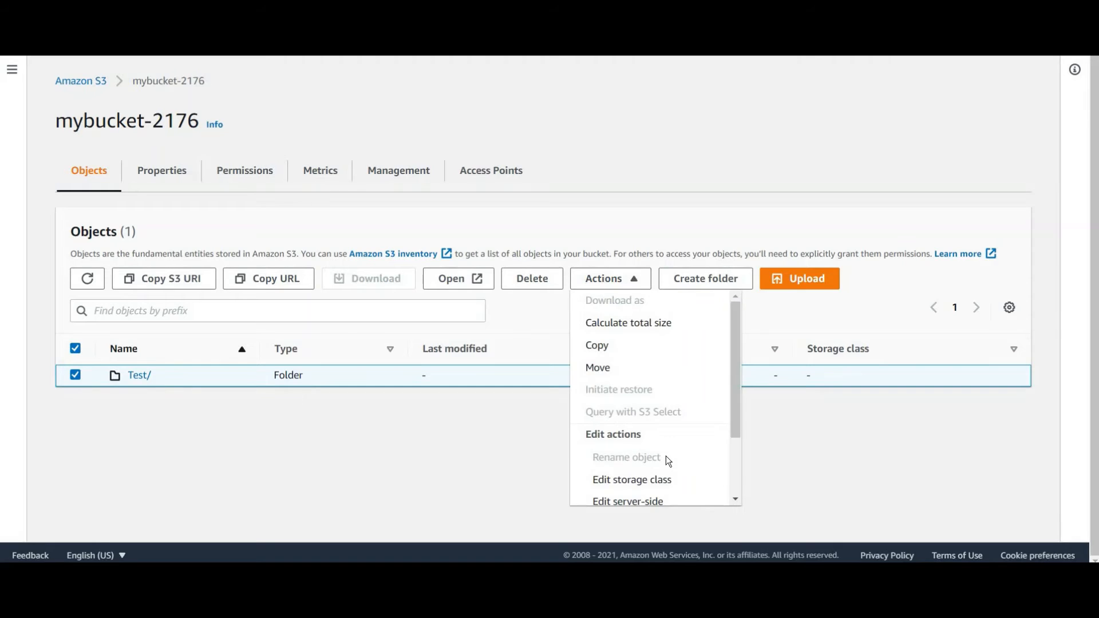
scroll(665, 455, "down", 3)
left_click(168, 397)
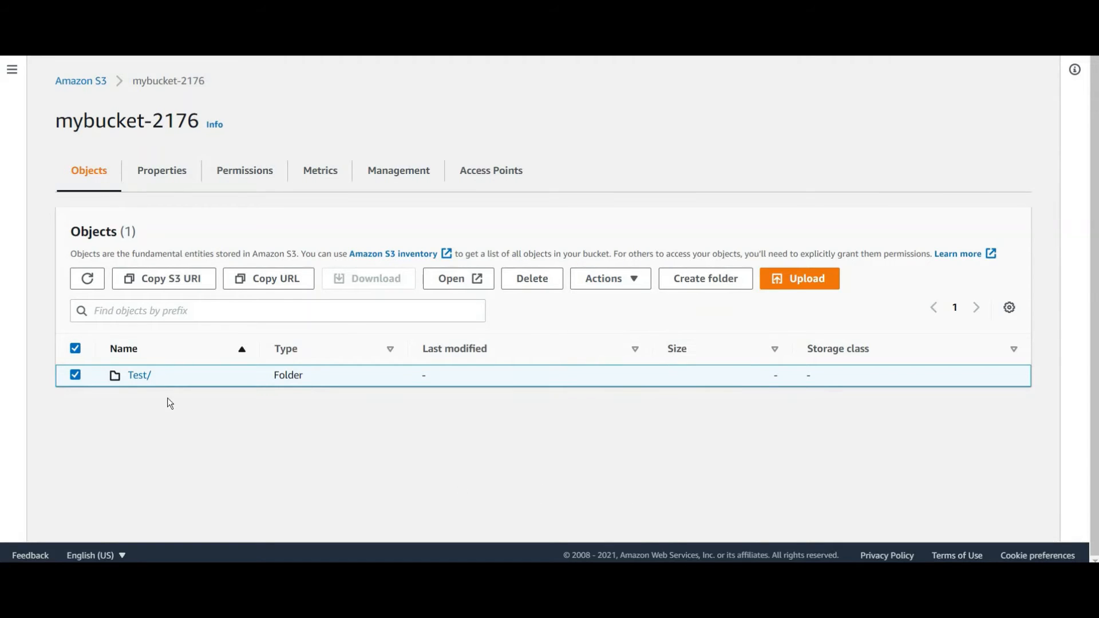
Step: Examine the bucket's properties, from versioning, tags and default encryption through archive configurations, access logging, CloudTrail data events and event notifications
left_click(203, 179)
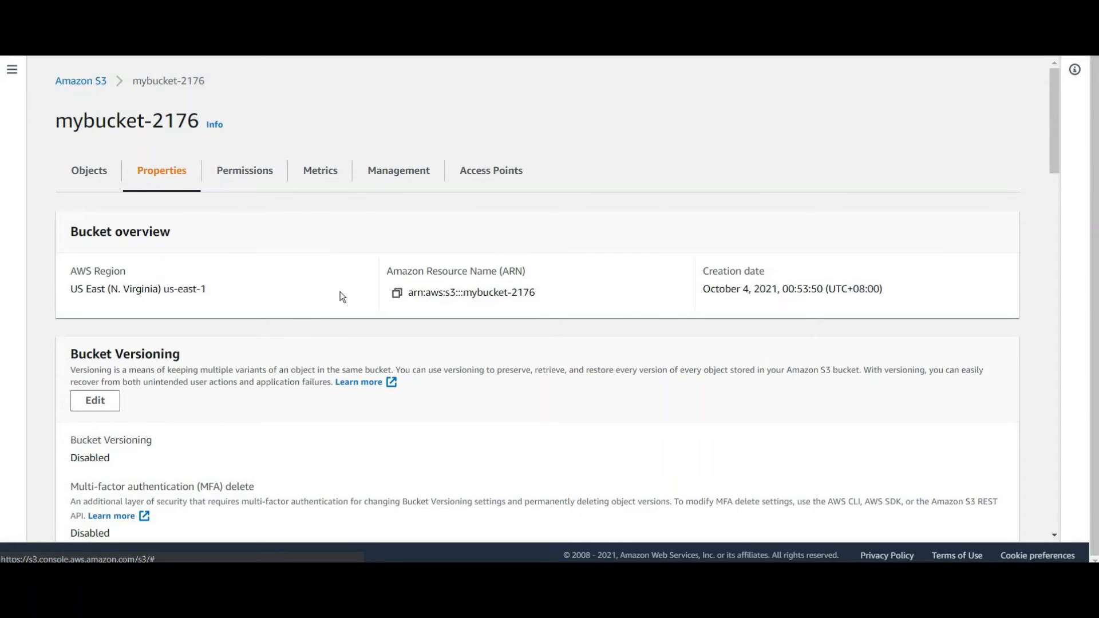
scroll(85, 215, "down", 3)
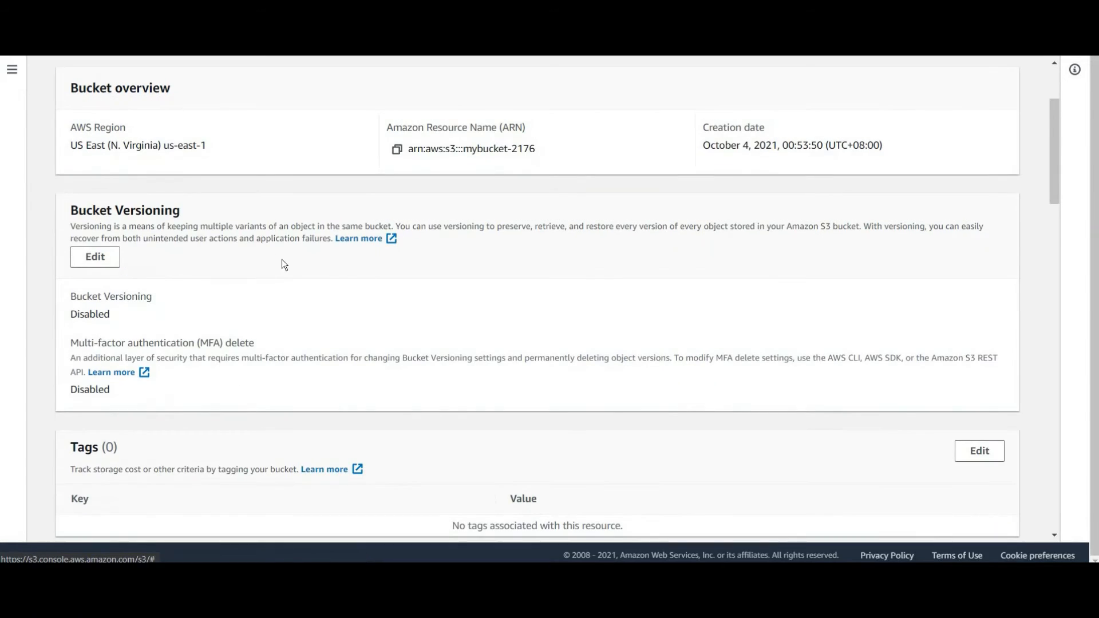
scroll(242, 341, "down", 4)
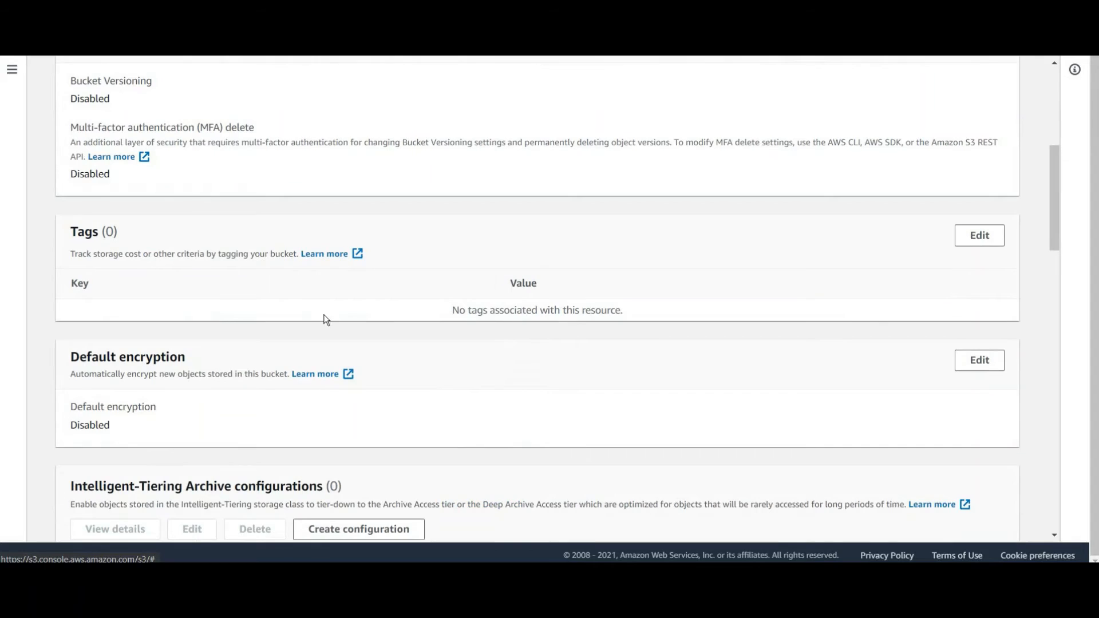
scroll(355, 317, "down", 3)
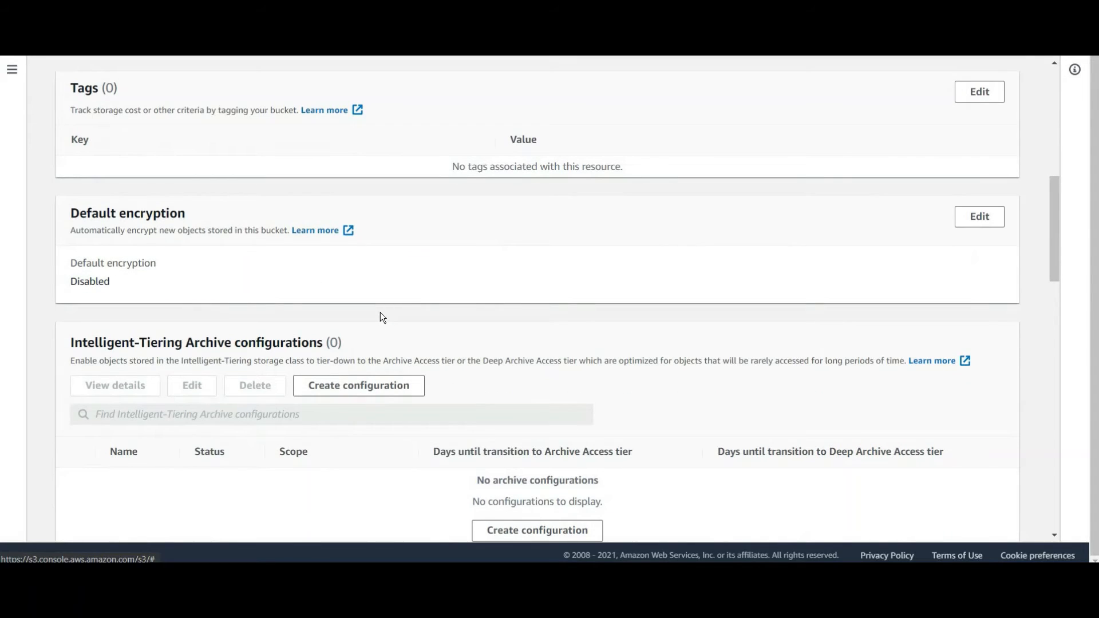
scroll(331, 280, "down", 5)
scroll(257, 285, "up", 1)
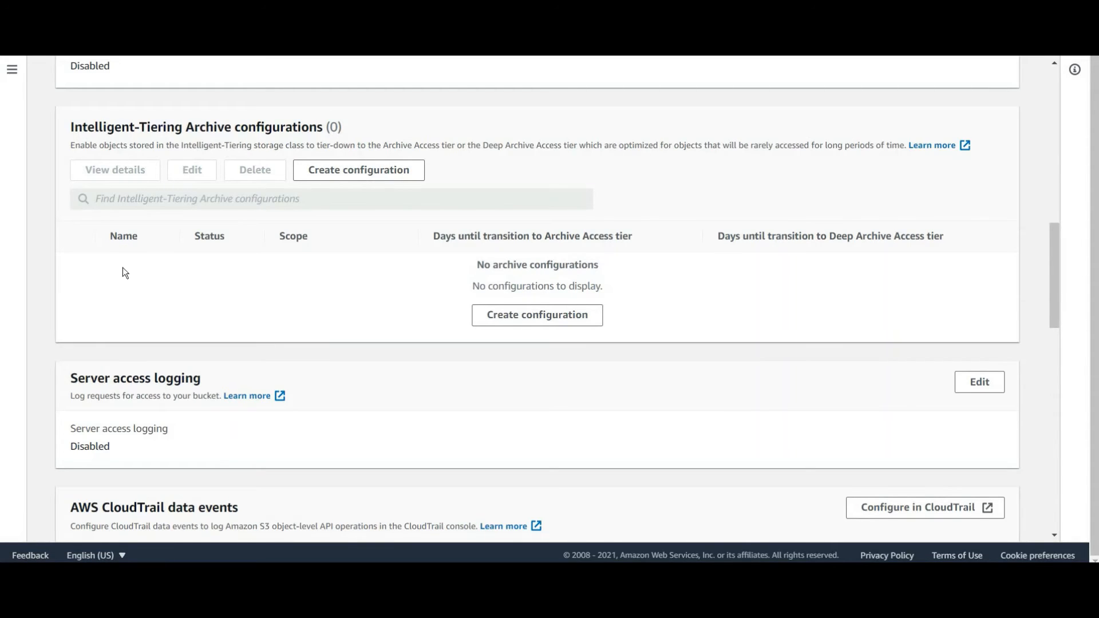
scroll(123, 267, "down", 2)
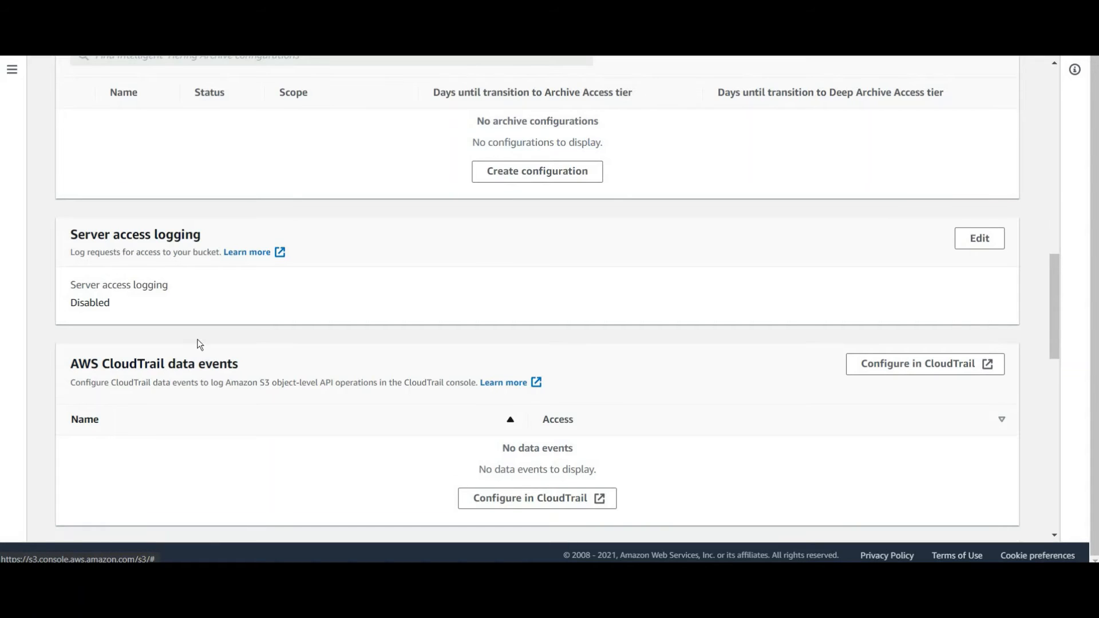
scroll(194, 343, "down", 5)
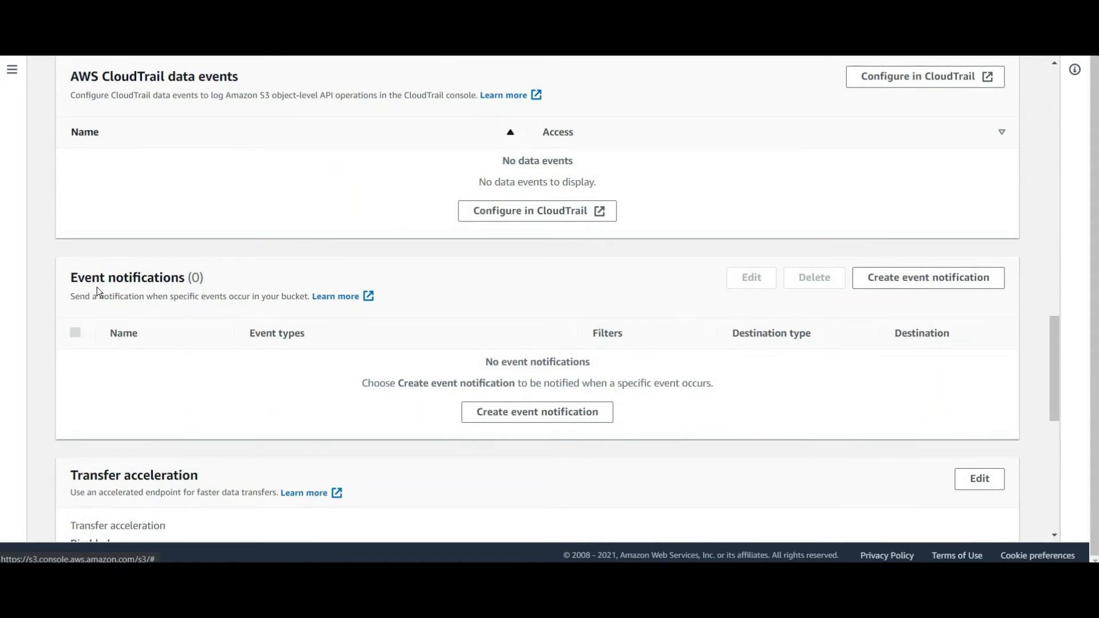
Step: Start creating an event notification and examine its name, prefix and suffix fields and the selectable event types
left_click(553, 412)
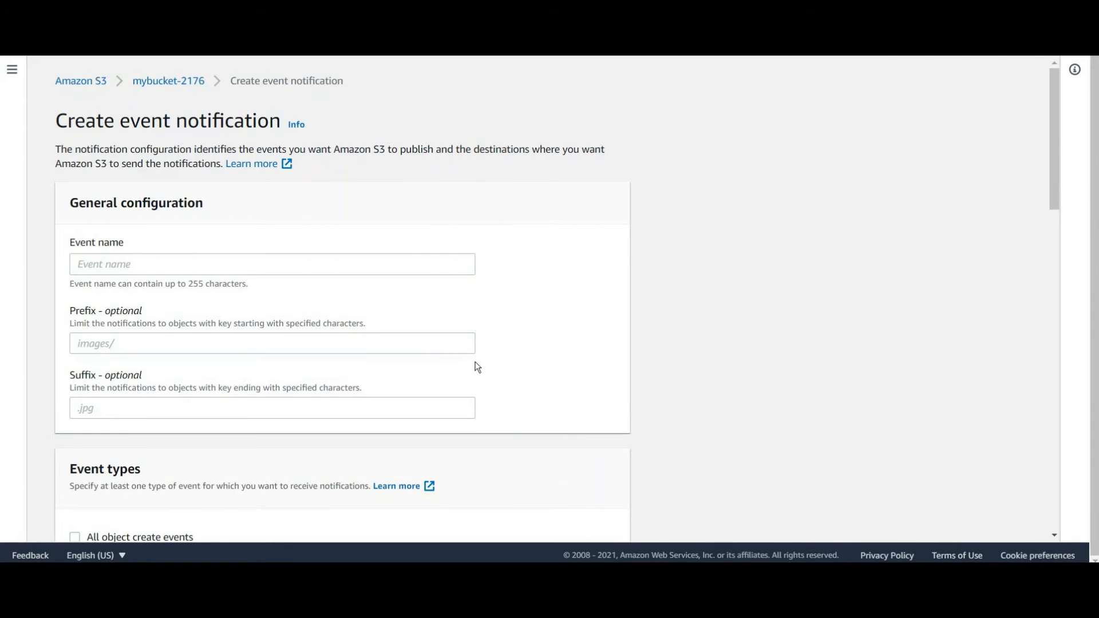
scroll(478, 367, "down", 5)
scroll(478, 368, "up", 5)
scroll(720, 395, "down", 1)
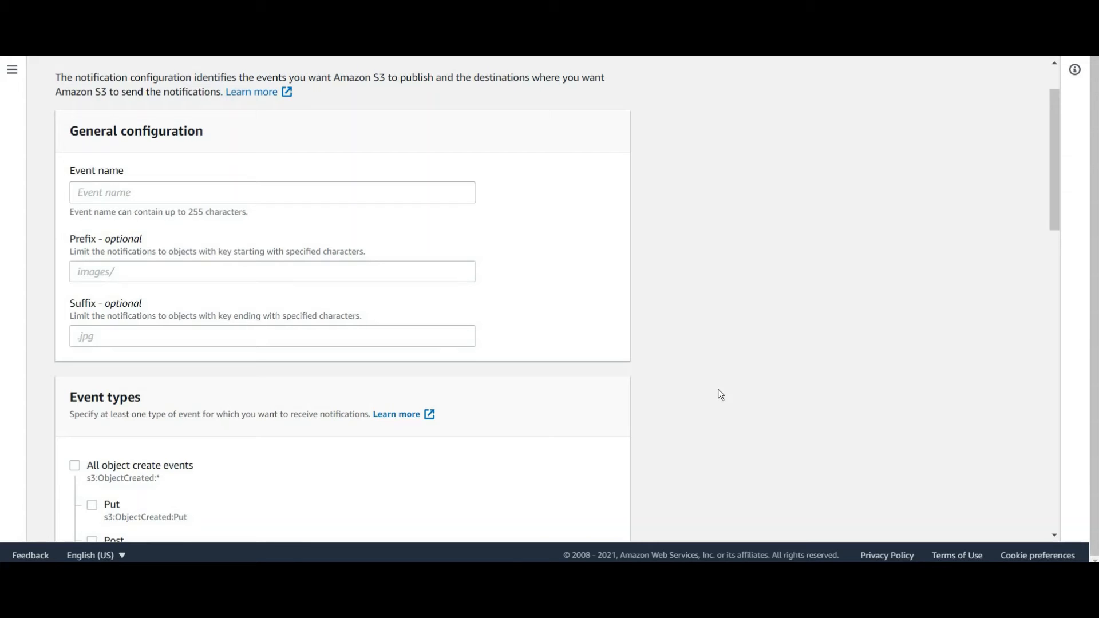
scroll(214, 278, "up", 1)
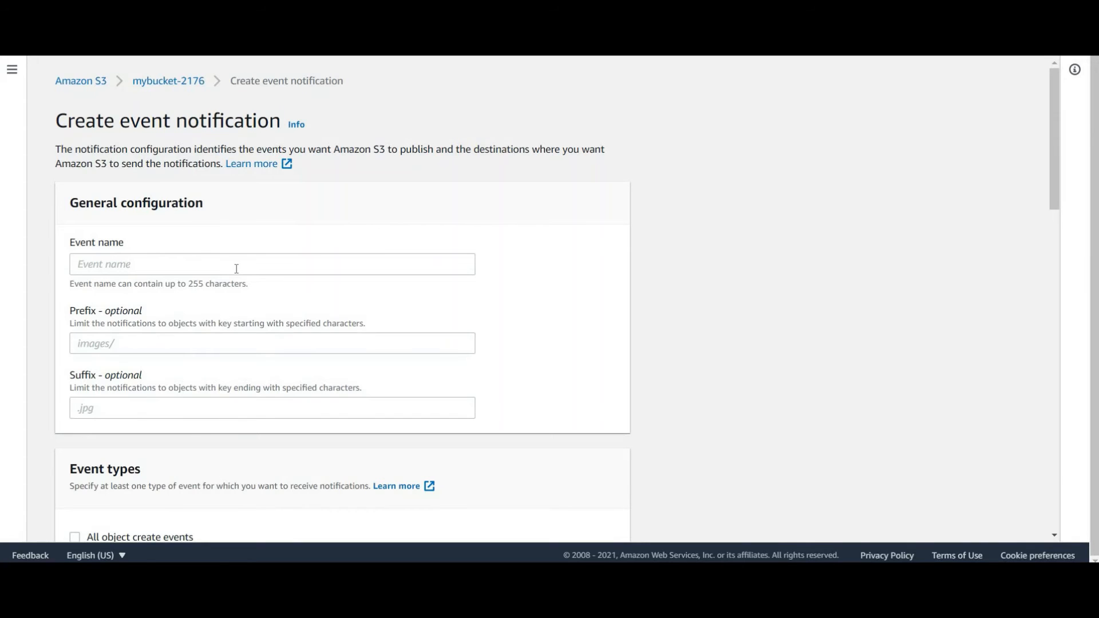
scroll(236, 269, "down", 2)
scroll(116, 343, "down", 1)
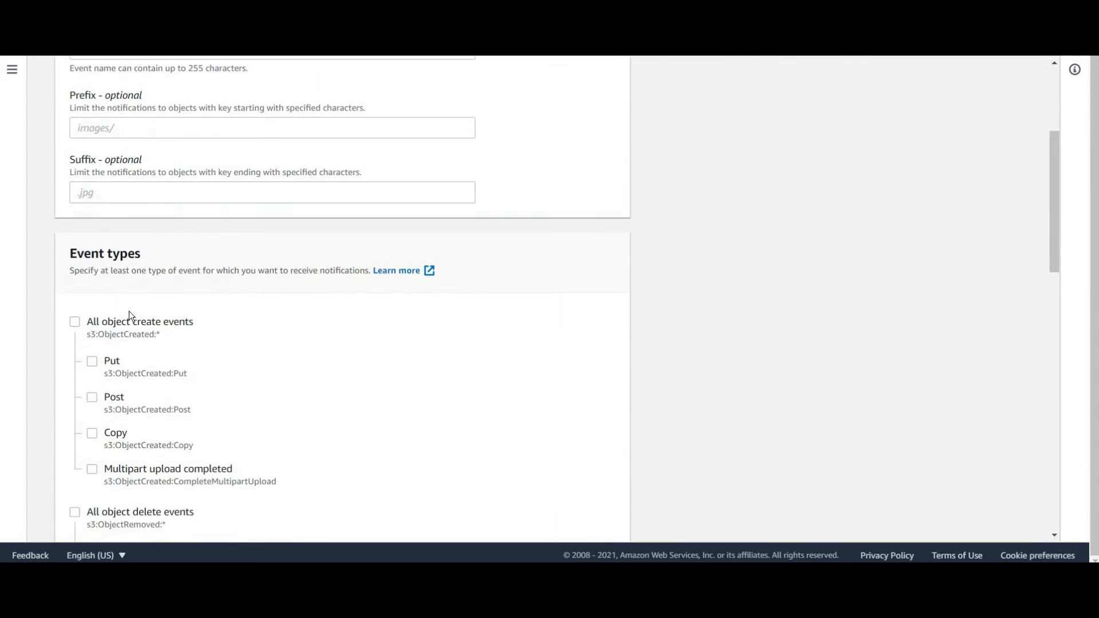
scroll(114, 240, "down", 2)
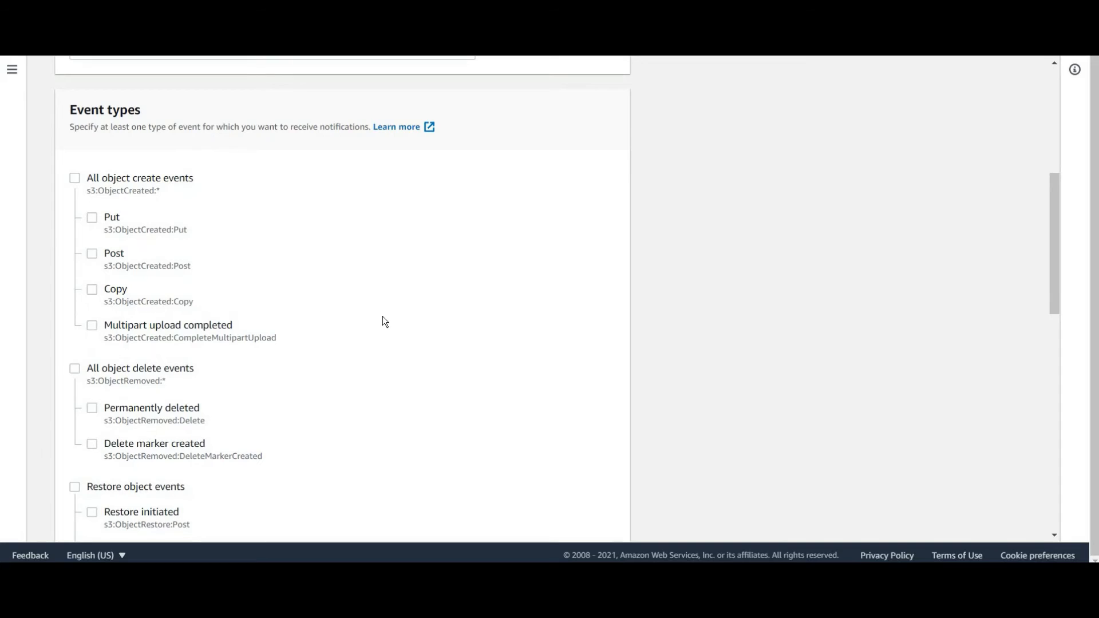
scroll(99, 238, "down", 2)
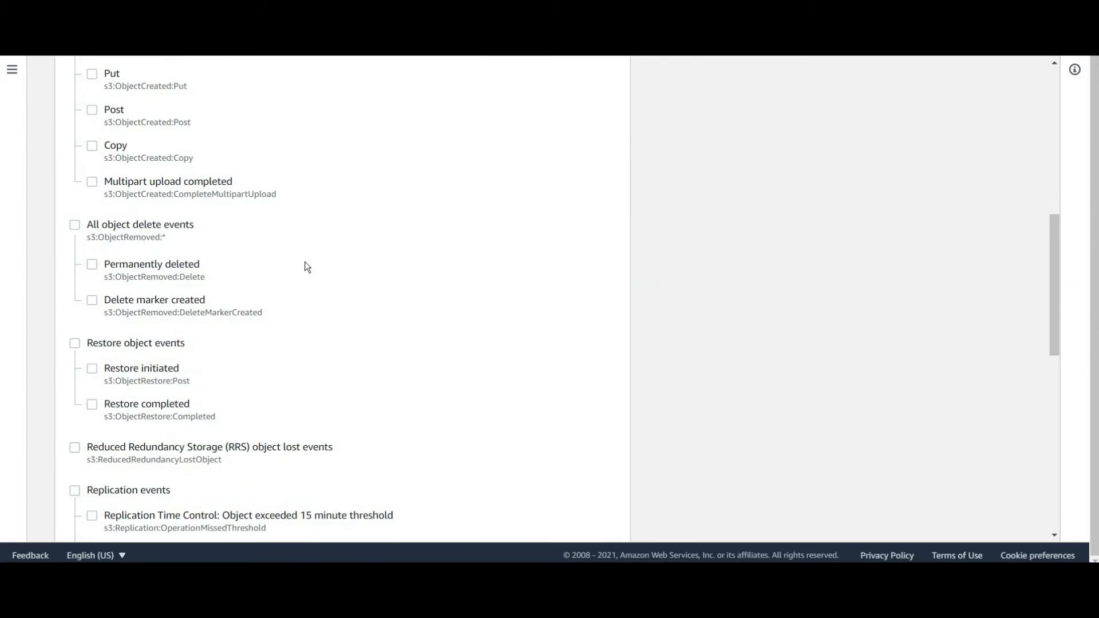
scroll(308, 267, "down", 5)
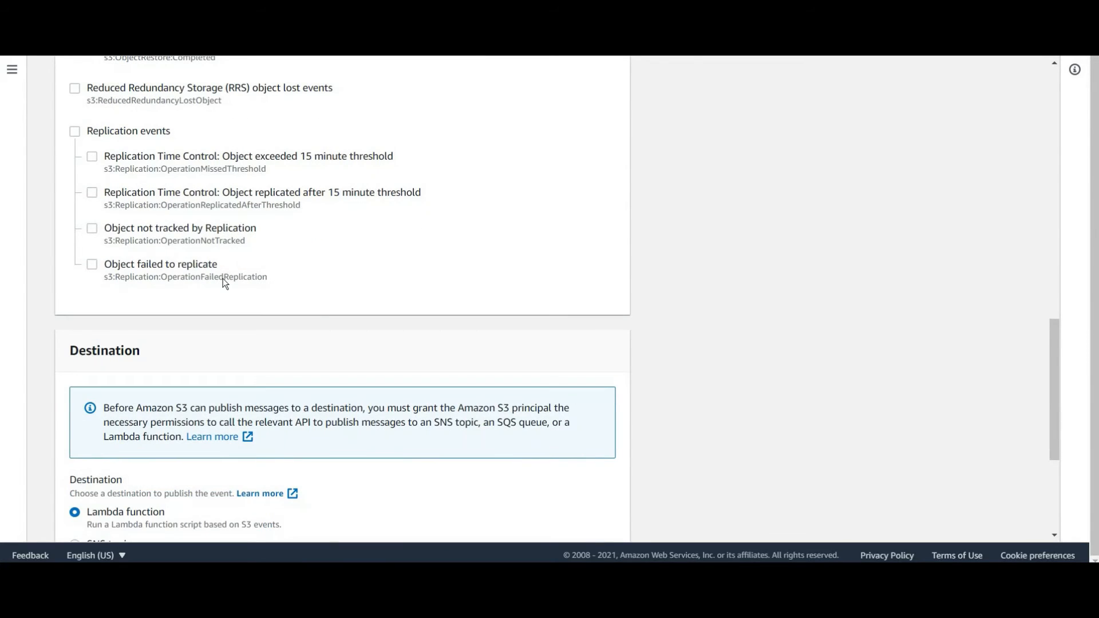
Step: Examine the event notification's destination choices and cancel its creation
scroll(333, 245, "down", 3)
scroll(54, 233, "up", 2)
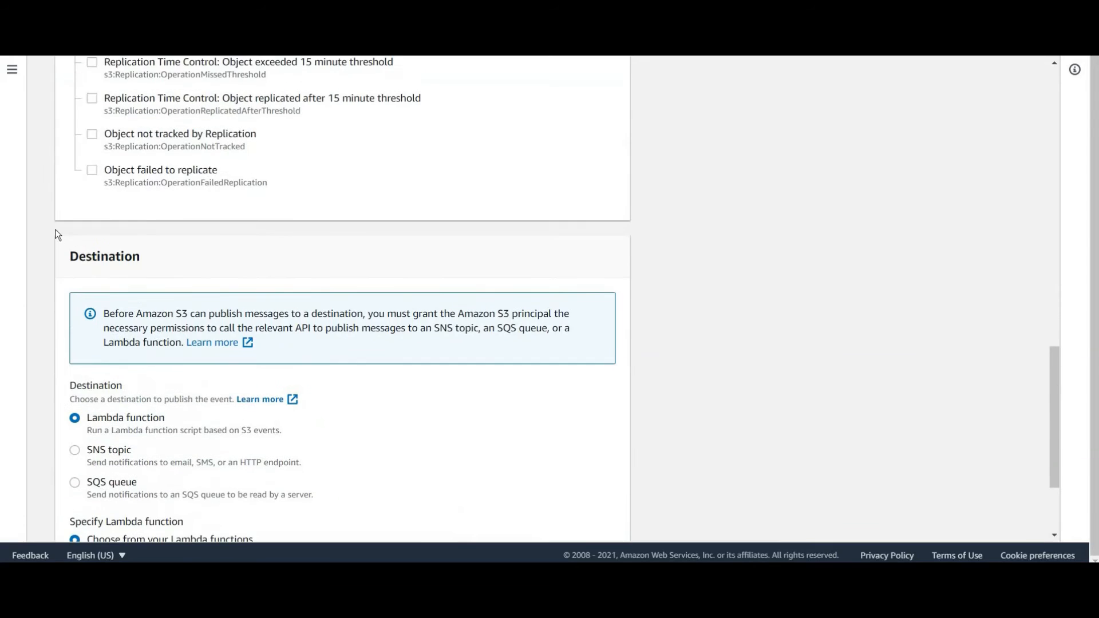
scroll(115, 147, "down", 2)
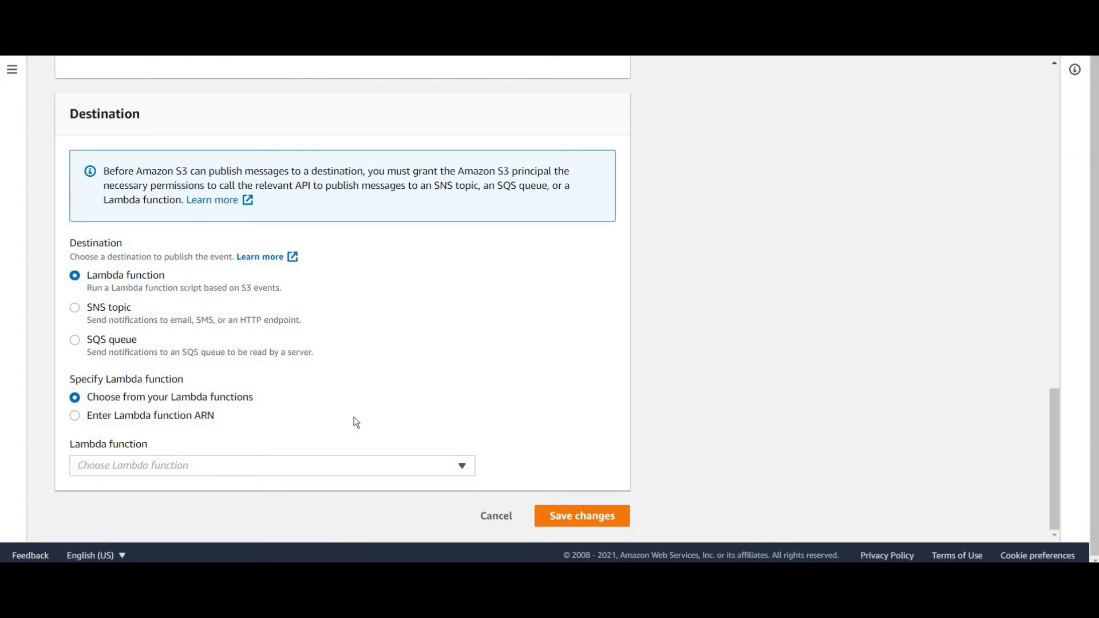
left_click(496, 519)
Step: Examine the bucket's remaining properties: transfer acceleration, Object Lock, requester pays and static website hosting
scroll(571, 397, "down", 20)
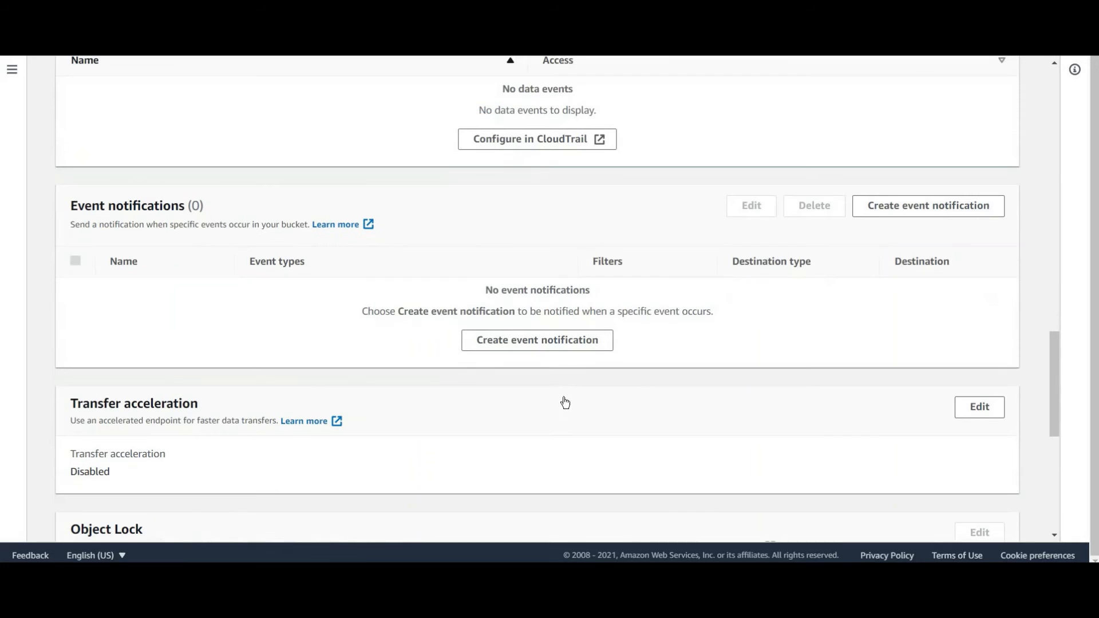
scroll(563, 397, "down", 6)
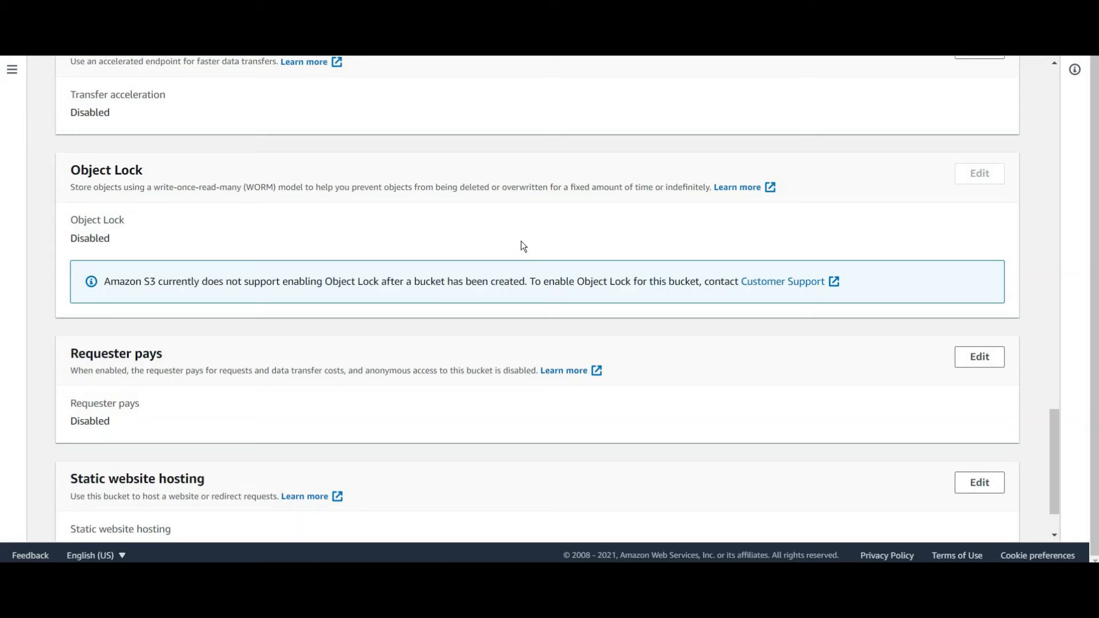
scroll(495, 262, "down", 2)
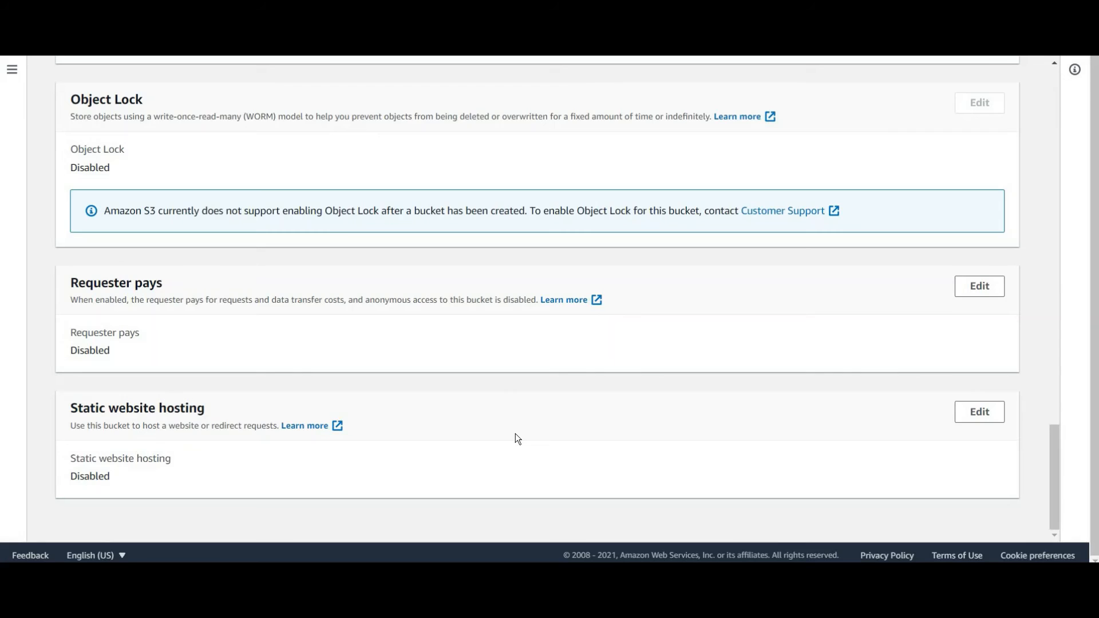
Step: Examine the bucket's permissions, from block public access and bucket policy through object ownership and access control list to CORS
scroll(515, 436, "up", 20)
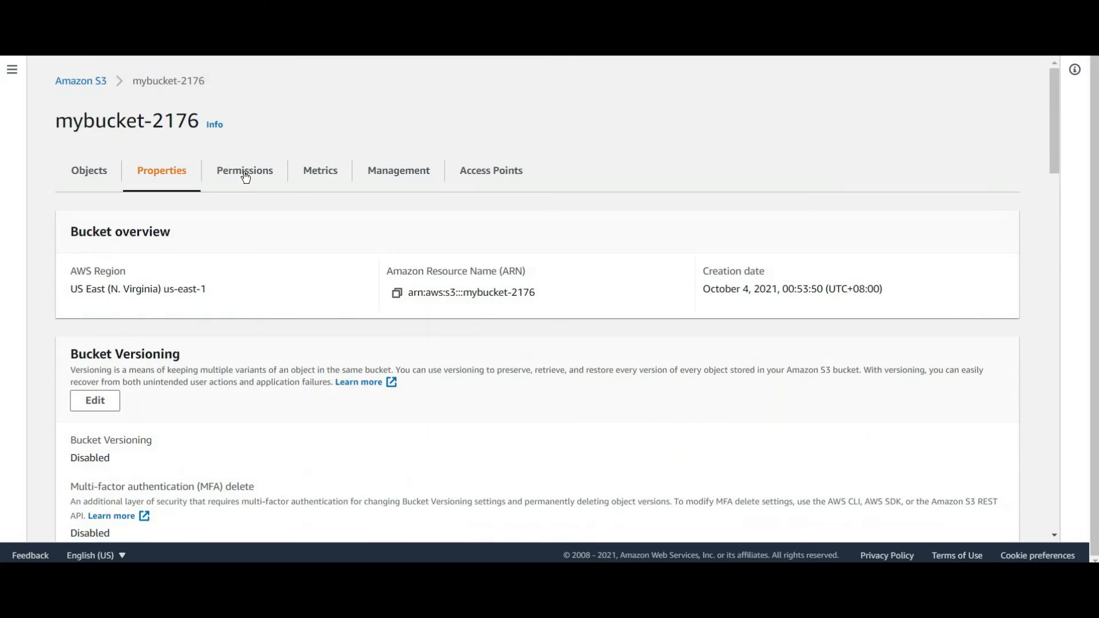
left_click(246, 173)
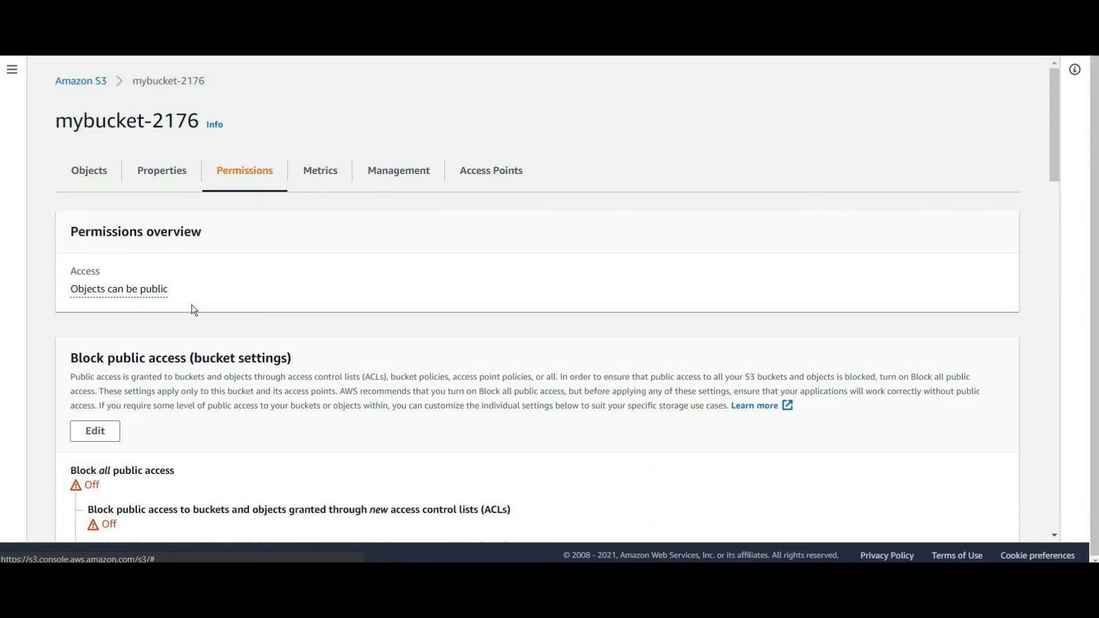
scroll(186, 289, "down", 1)
scroll(186, 289, "down", 10)
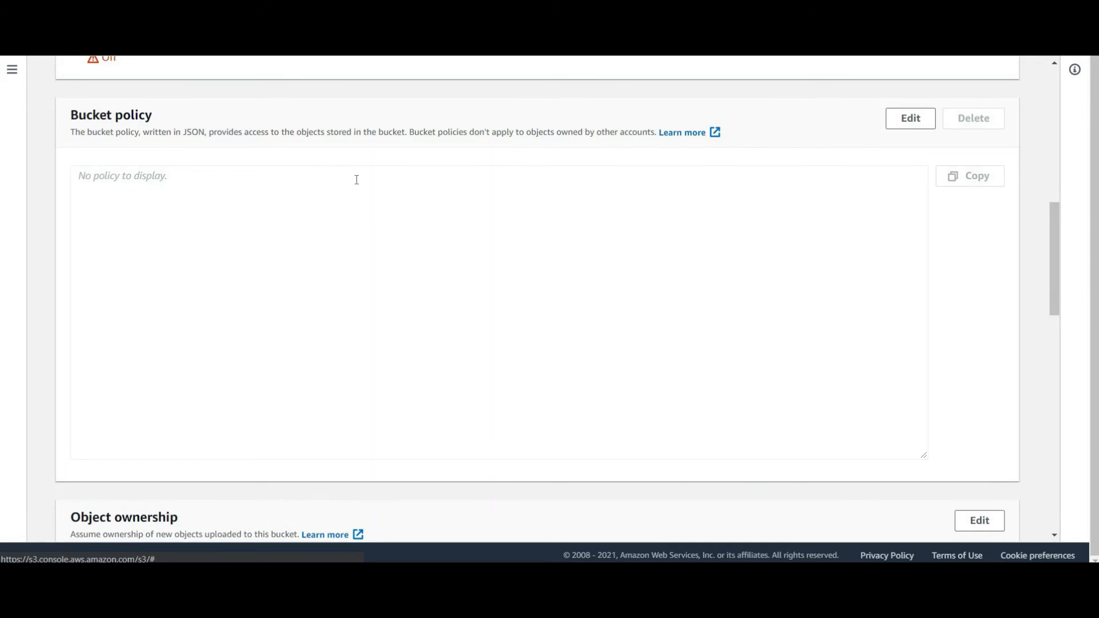
scroll(57, 266, "down", 5)
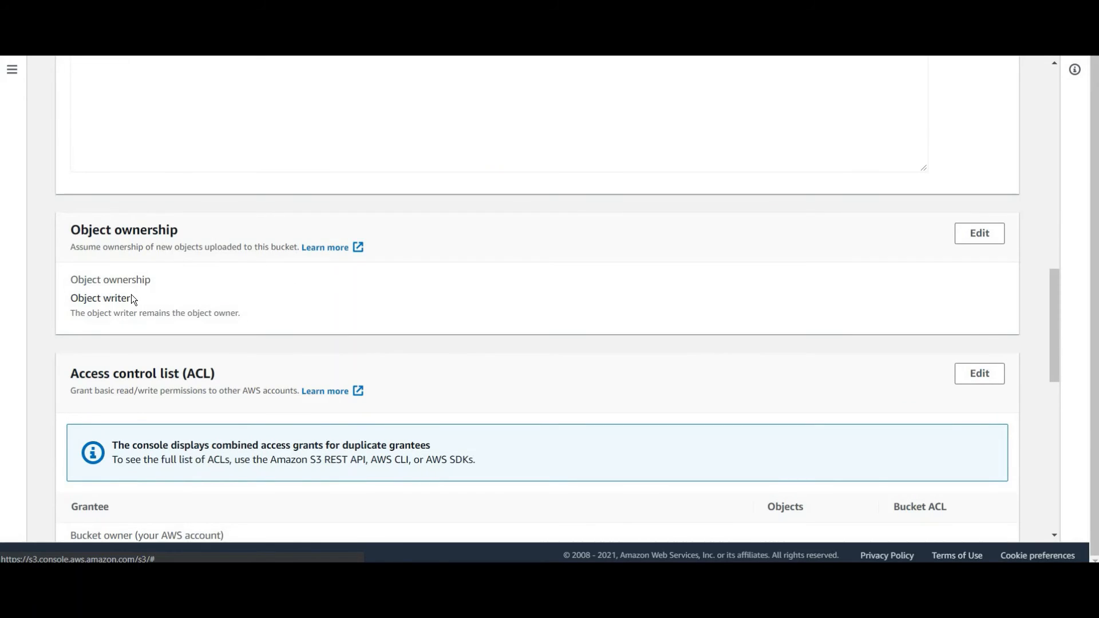
scroll(286, 391, "down", 2)
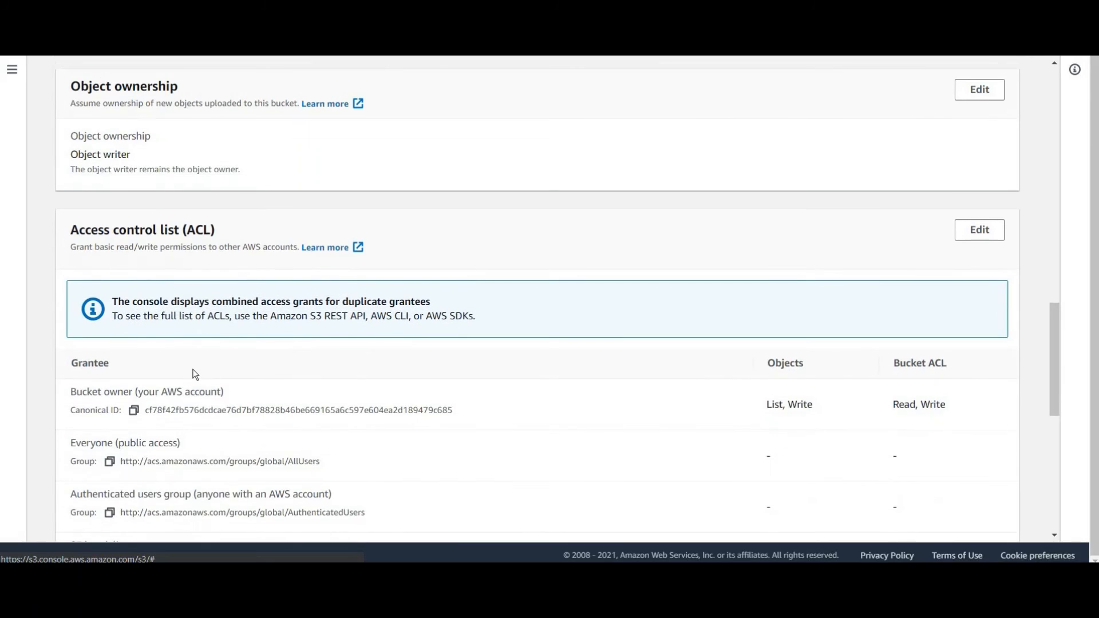
scroll(196, 372, "down", 1)
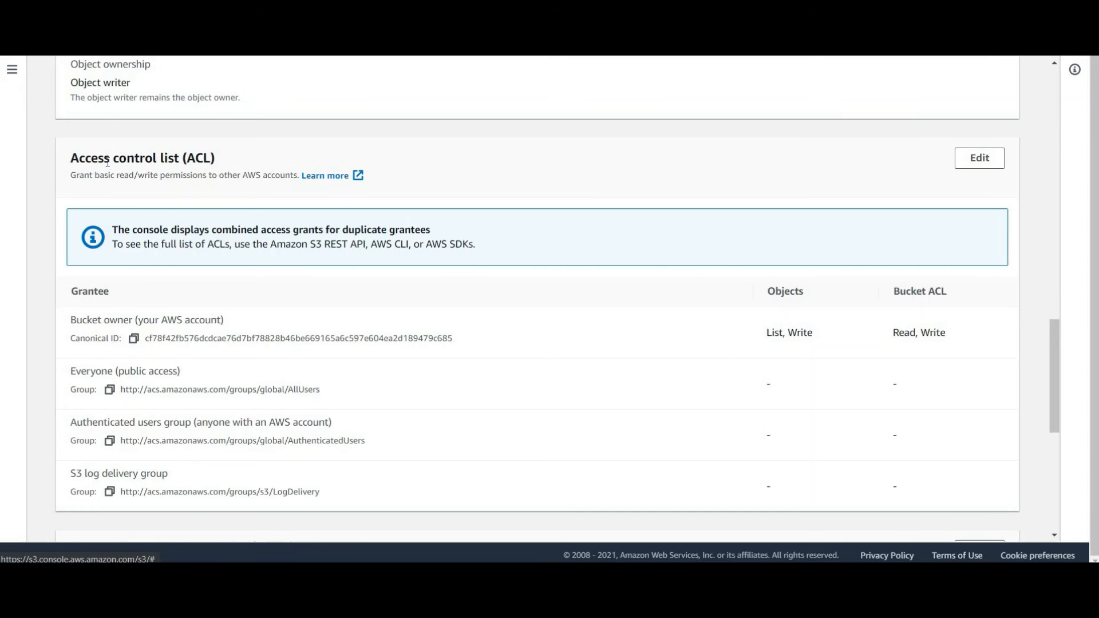
scroll(609, 340, "down", 4)
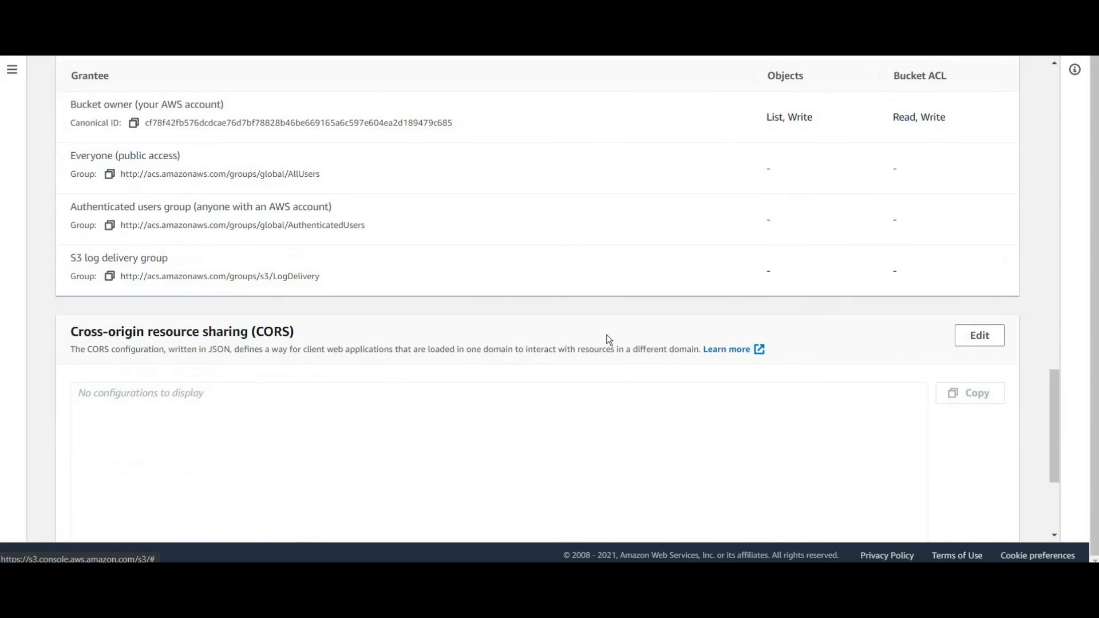
scroll(608, 338, "down", 4)
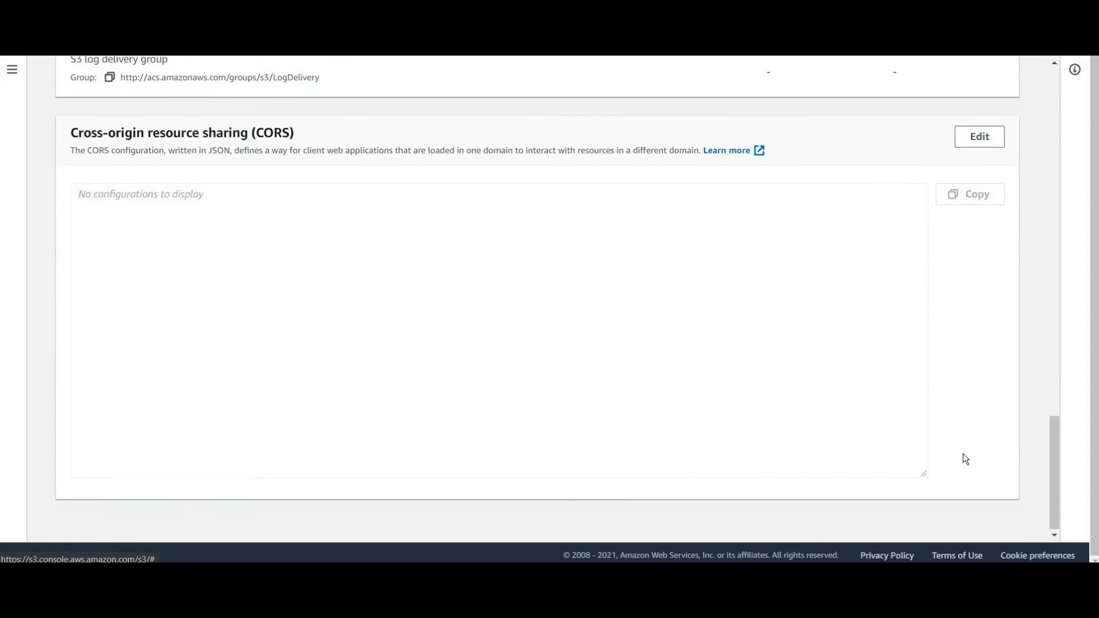
Step: Examine the bucket's metrics, including the size and object charts, storage class analysis and replication metrics
scroll(954, 455, "up", 15)
left_click(320, 169)
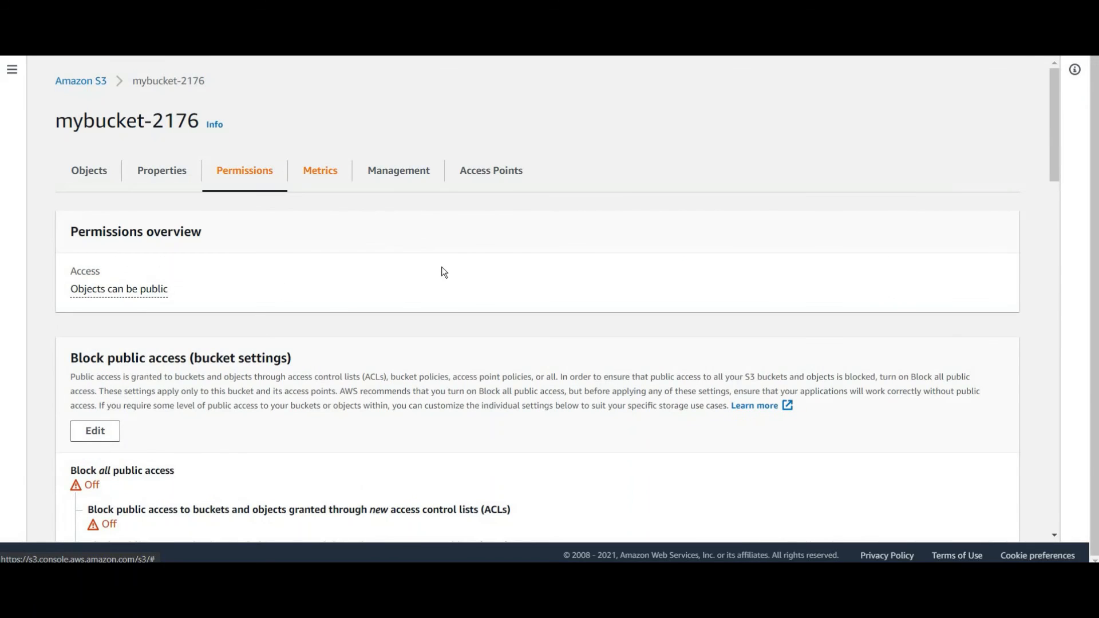
scroll(420, 301, "down", 3)
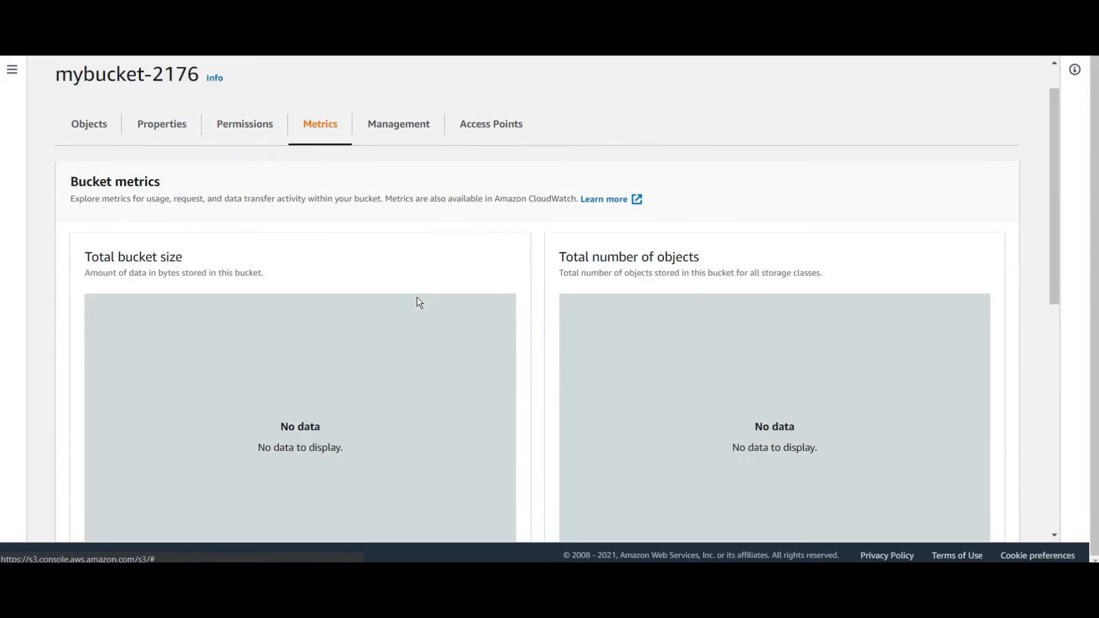
scroll(543, 286, "down", 5)
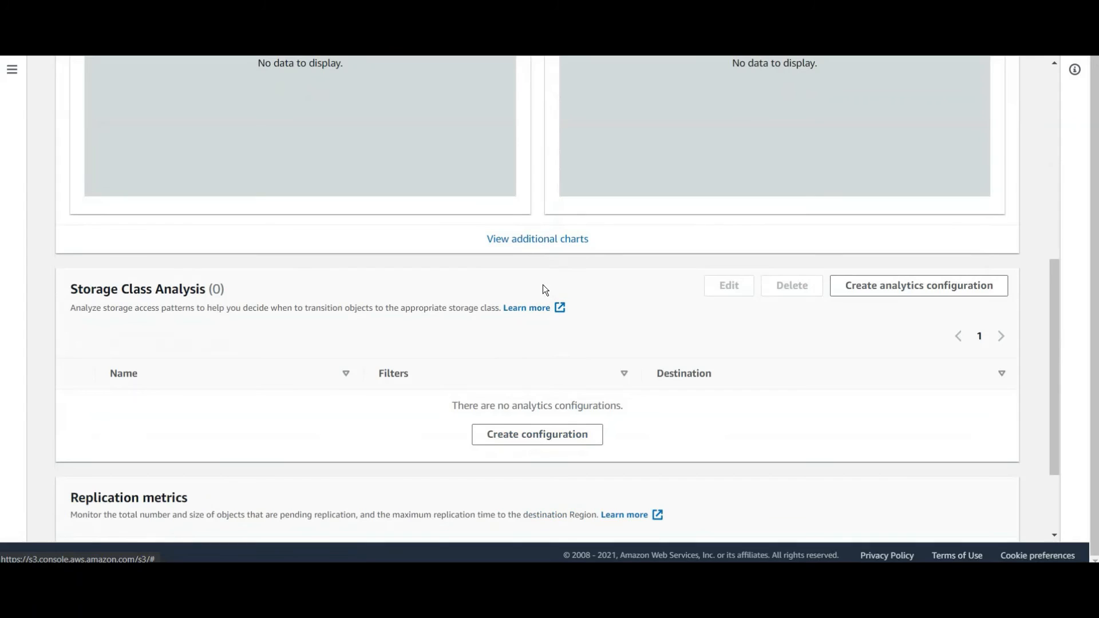
scroll(239, 381, "down", 2)
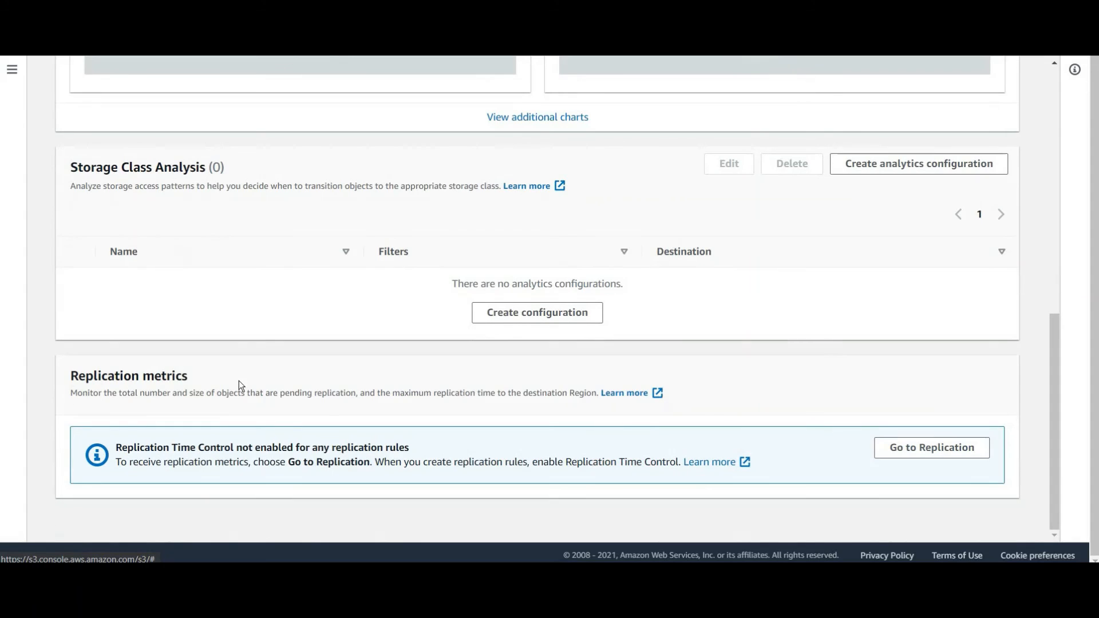
Step: Examine the bucket's lifecycle rules, replication rules and inventory configurations, and view its access points
scroll(380, 172, "up", 10)
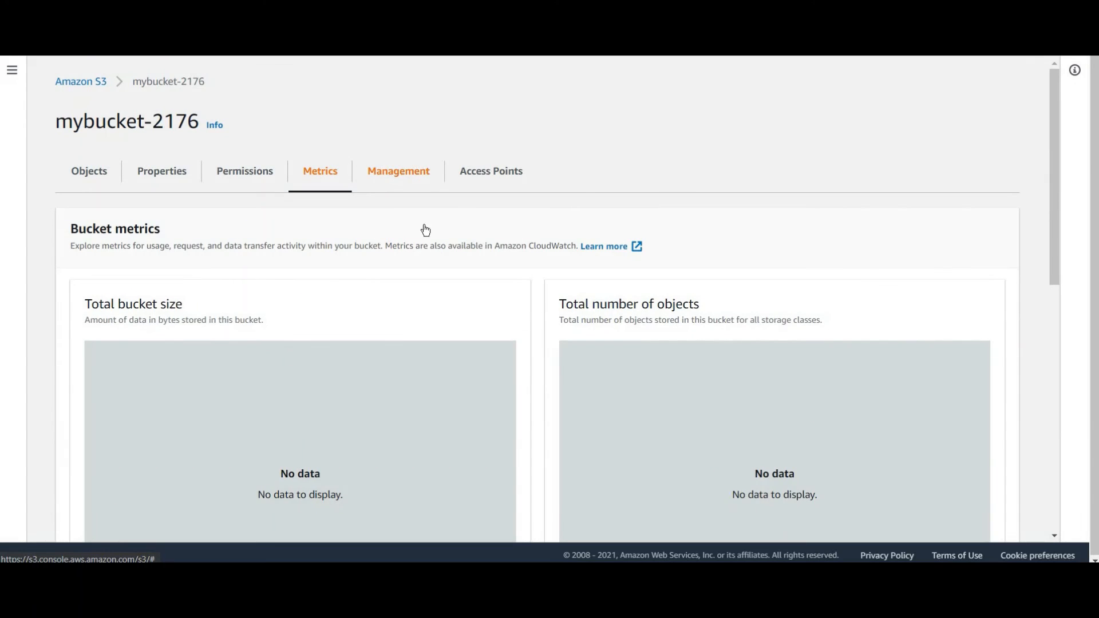
left_click(398, 171)
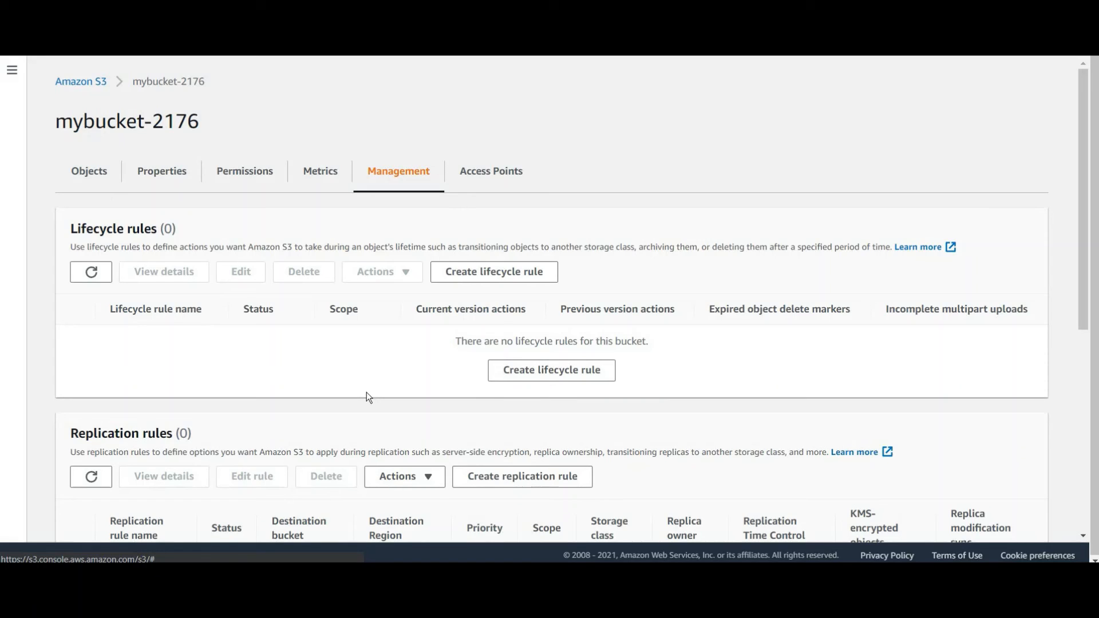
scroll(366, 395, "down", 6)
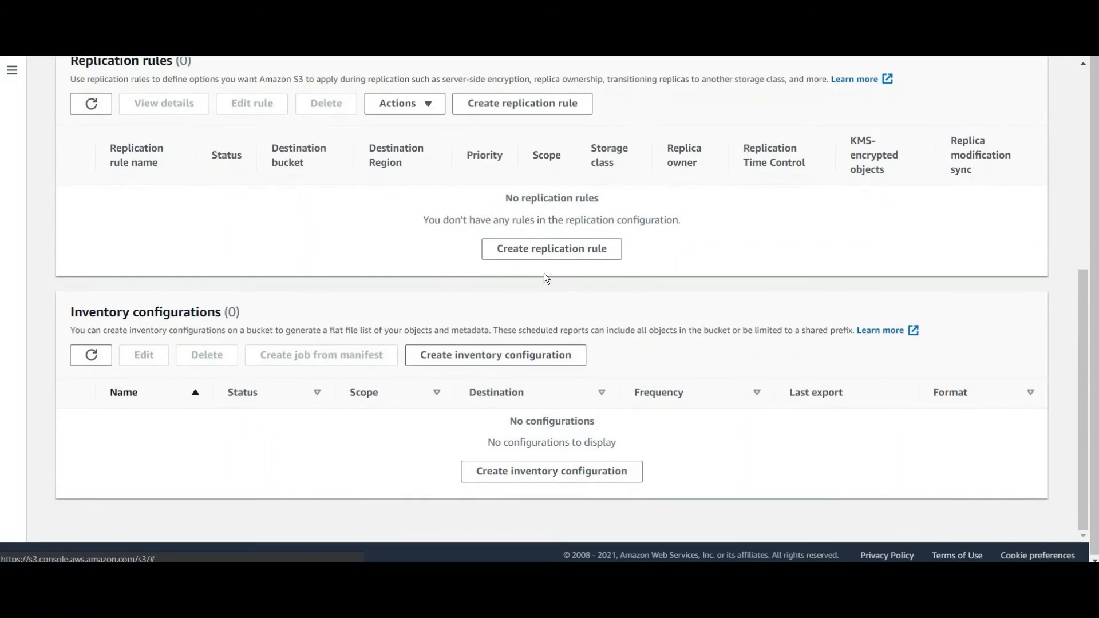
scroll(546, 279, "up", 6)
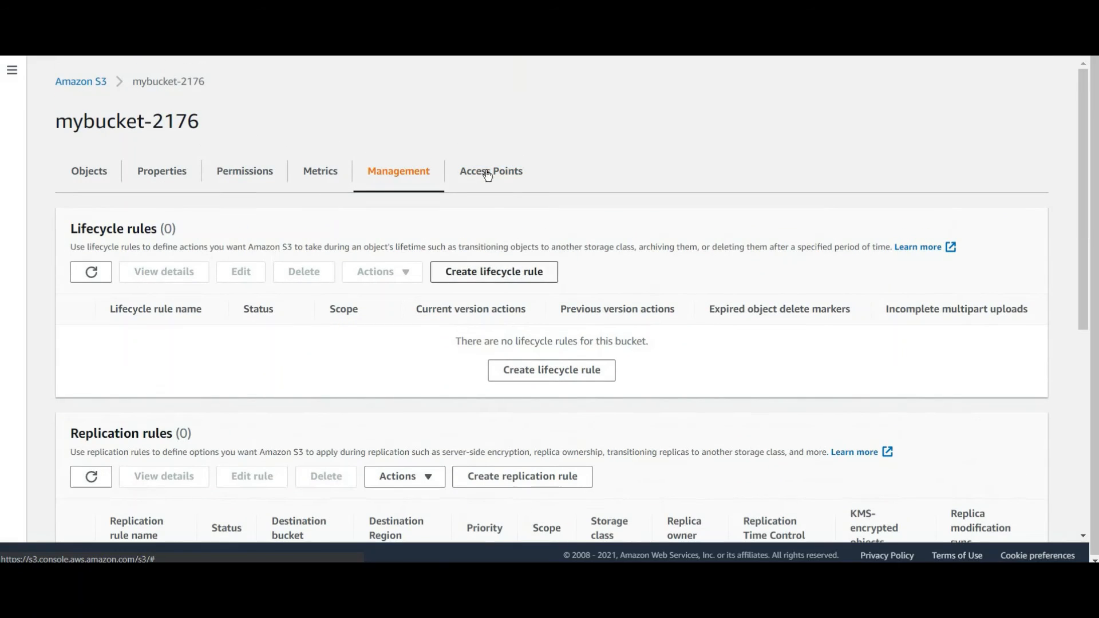
left_click(489, 173)
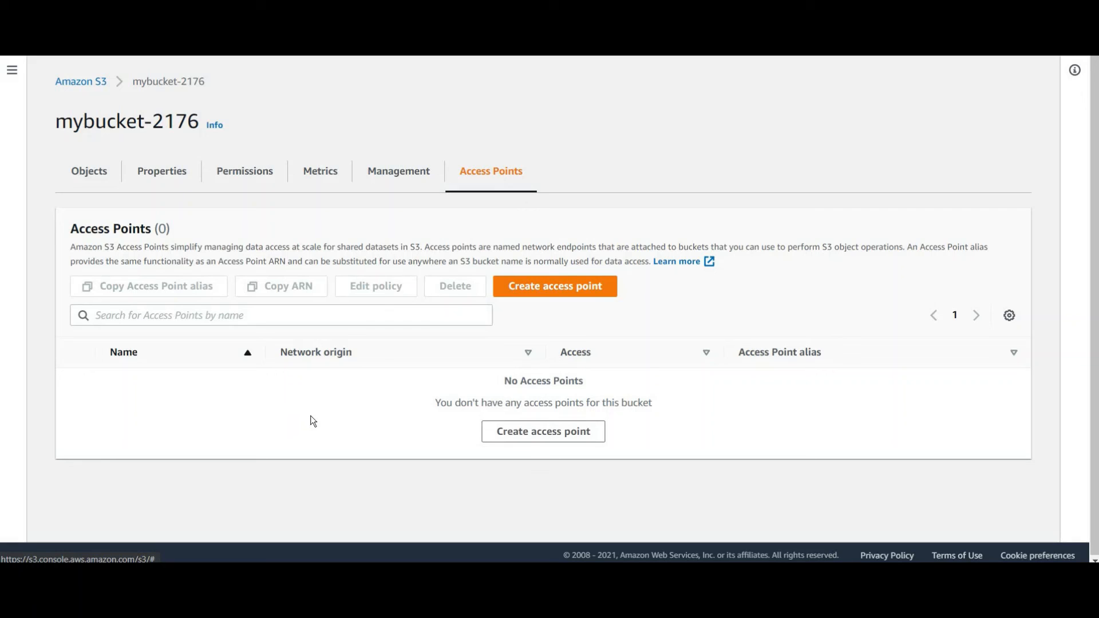
Step: Return to the list of buckets and select mybucket-2176
left_click(95, 83)
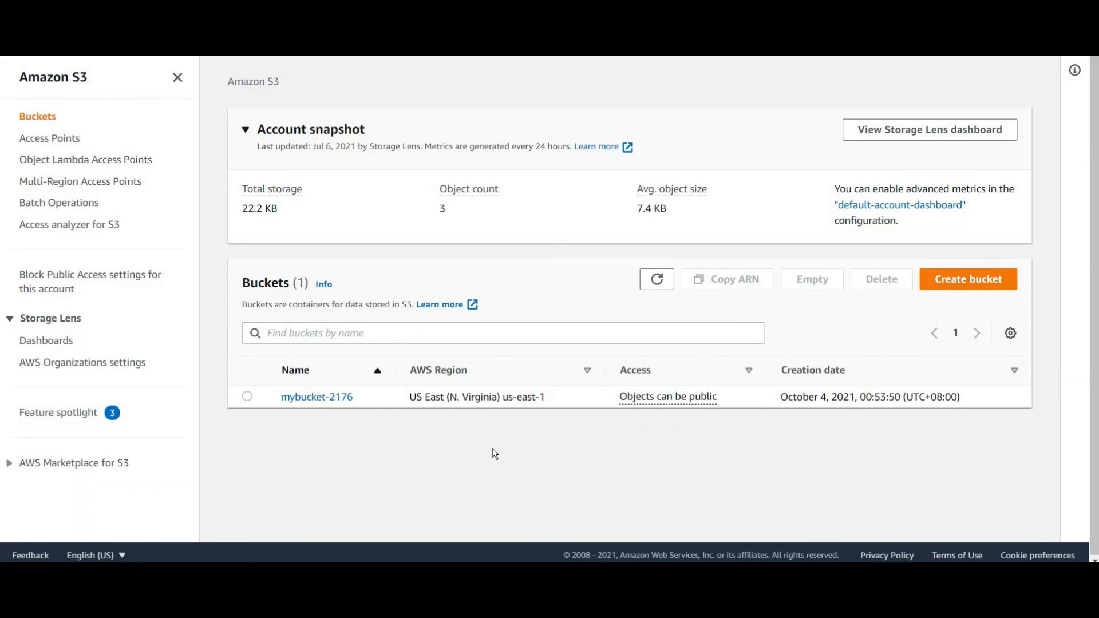
left_click(249, 396)
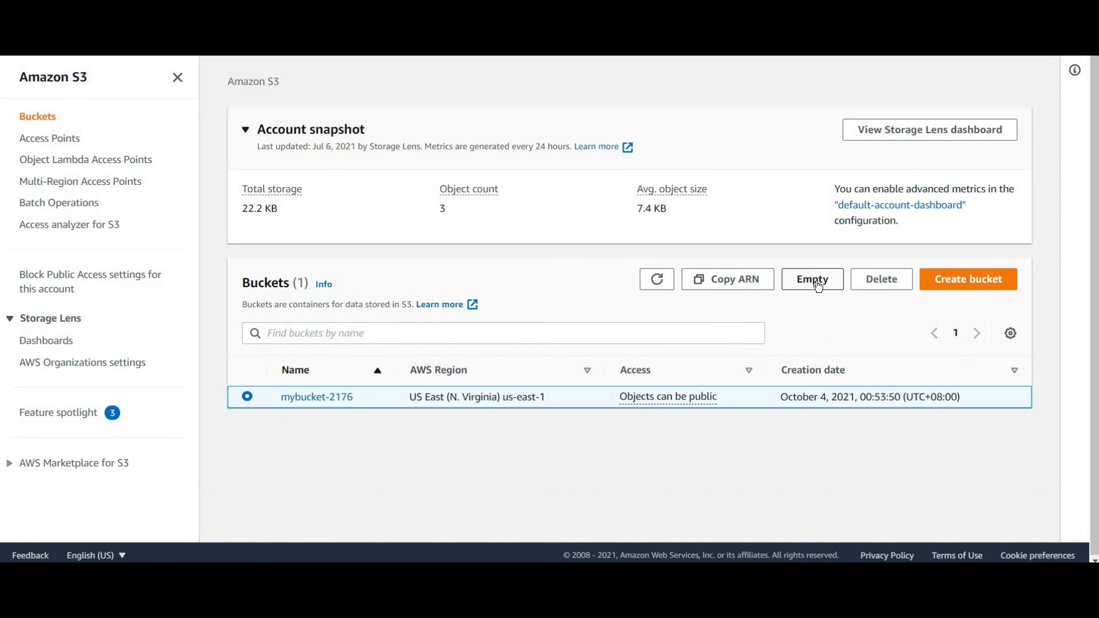
left_click(818, 286)
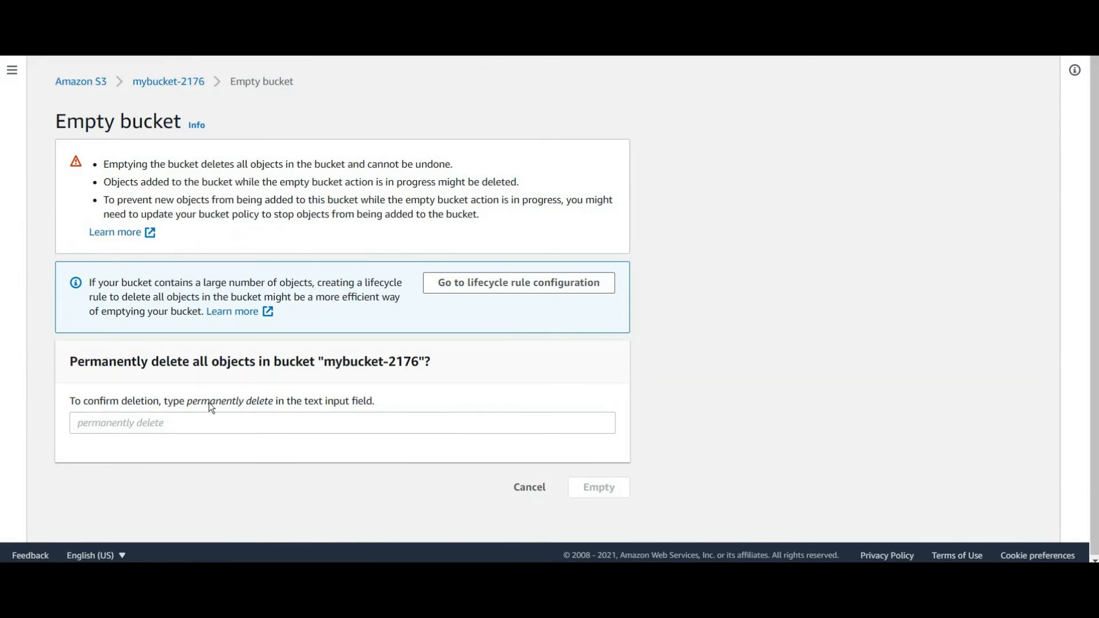
left_click(161, 424)
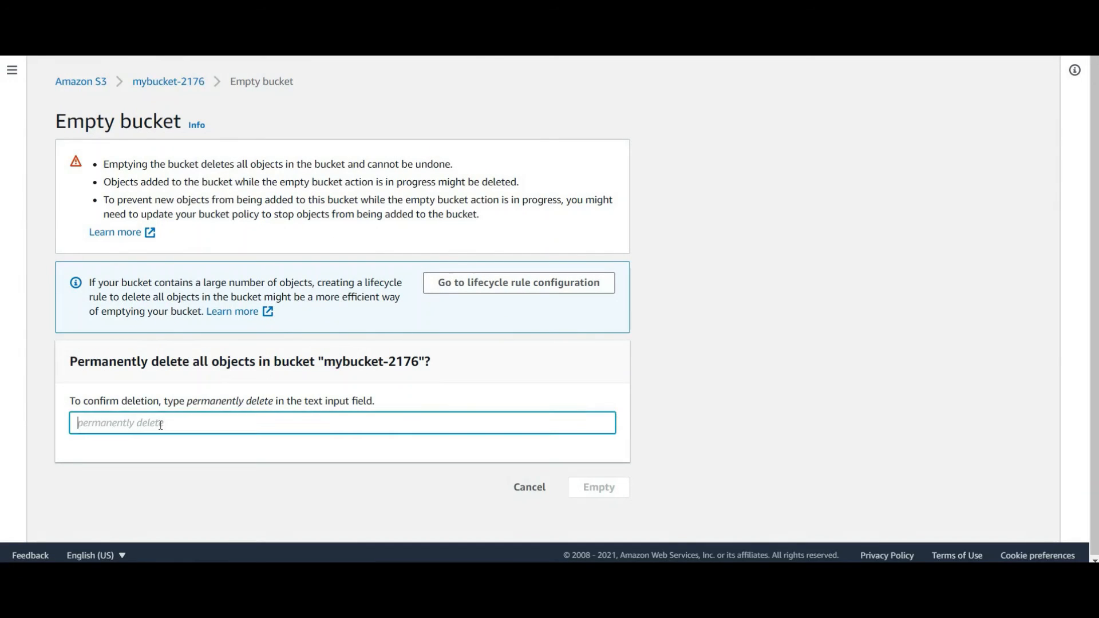
type("permane")
left_click(527, 487)
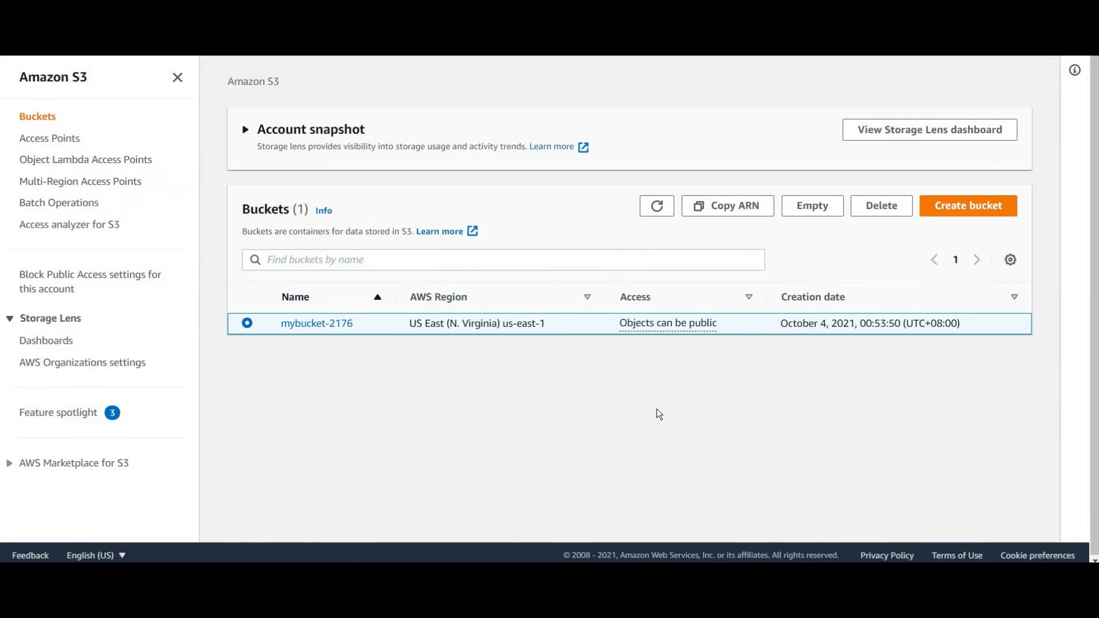
Step: Empty mybucket-2176, confirming with "permanently delete", exit the status page and open the bucket to check its contents
left_click(819, 279)
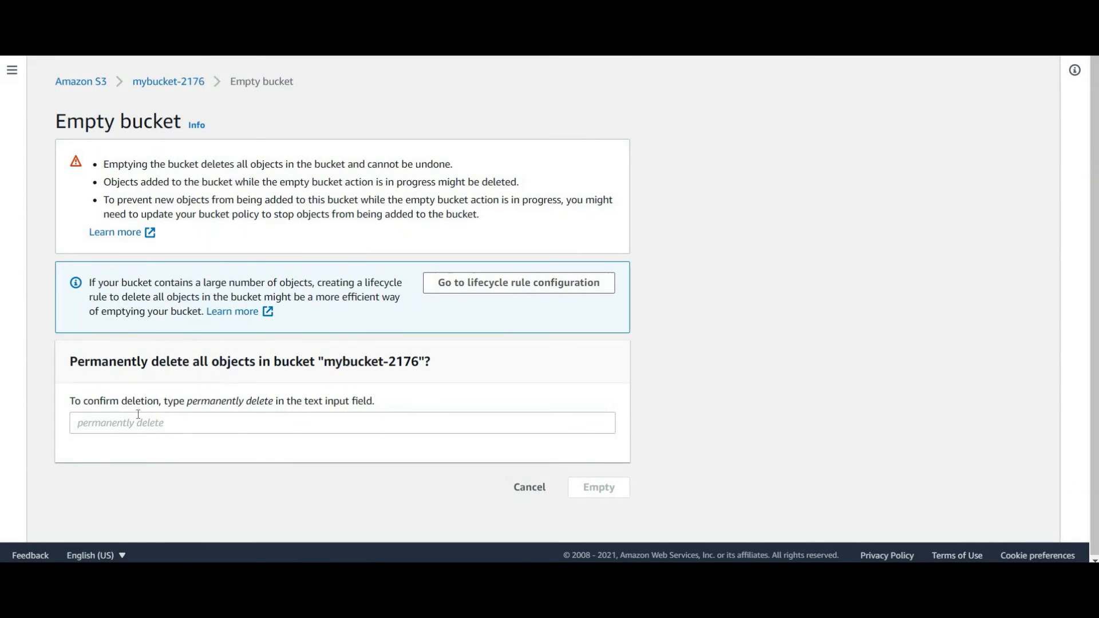
left_click(134, 428)
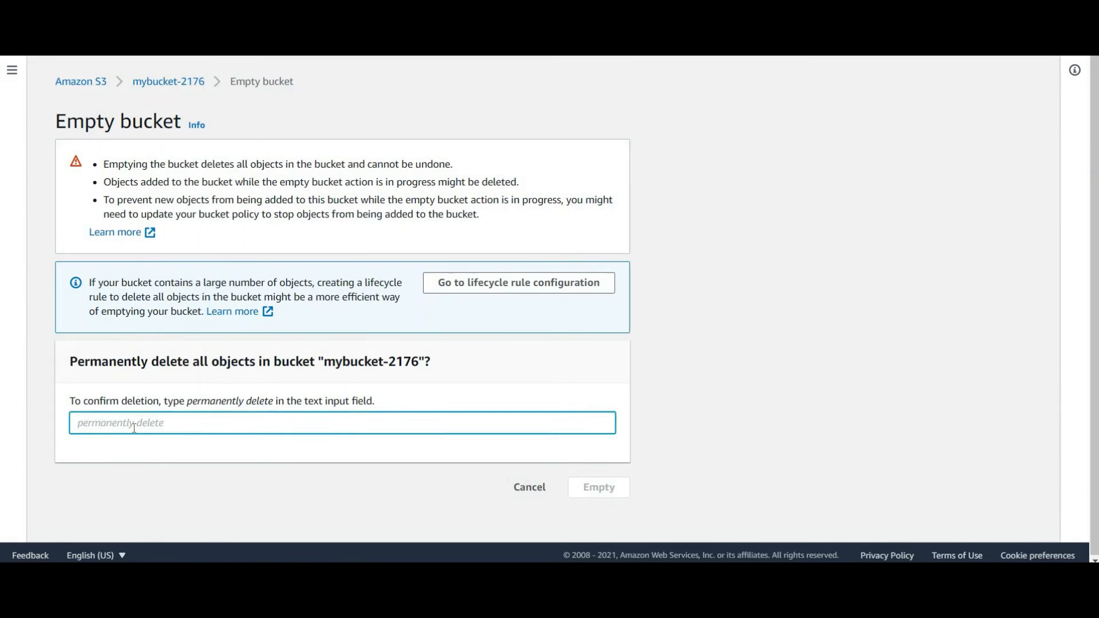
type("permanently delete")
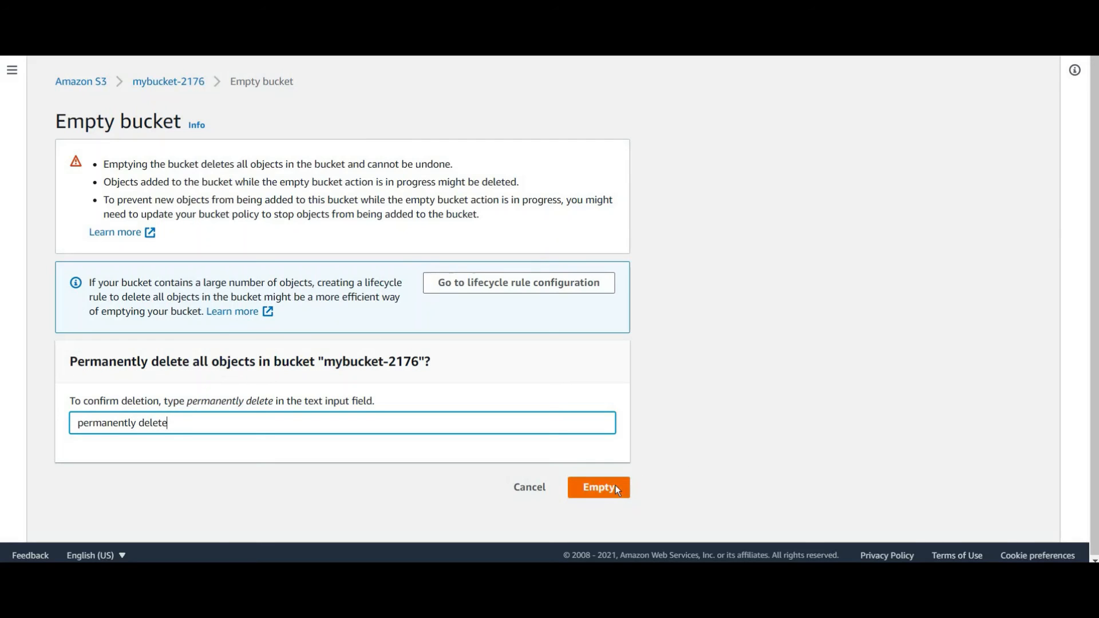
left_click(616, 485)
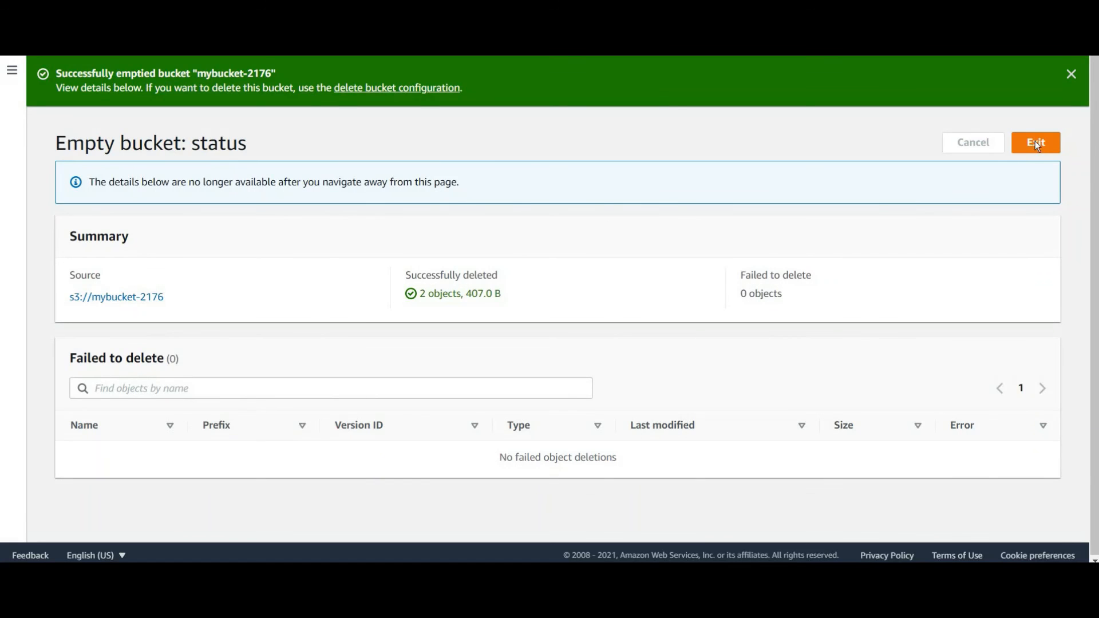
left_click(1036, 142)
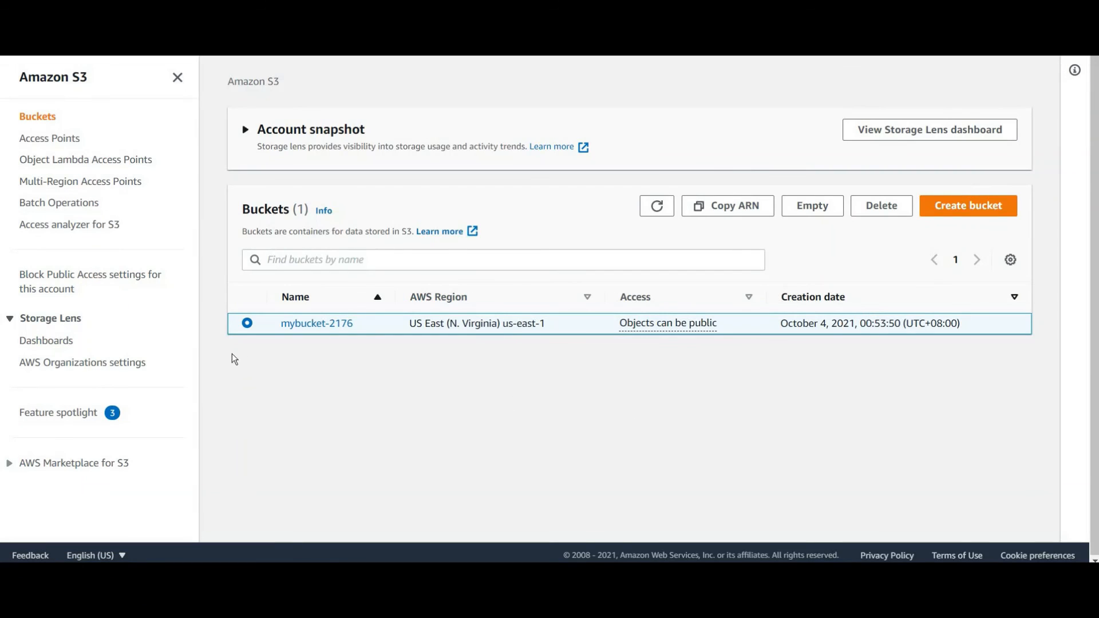
left_click(320, 395)
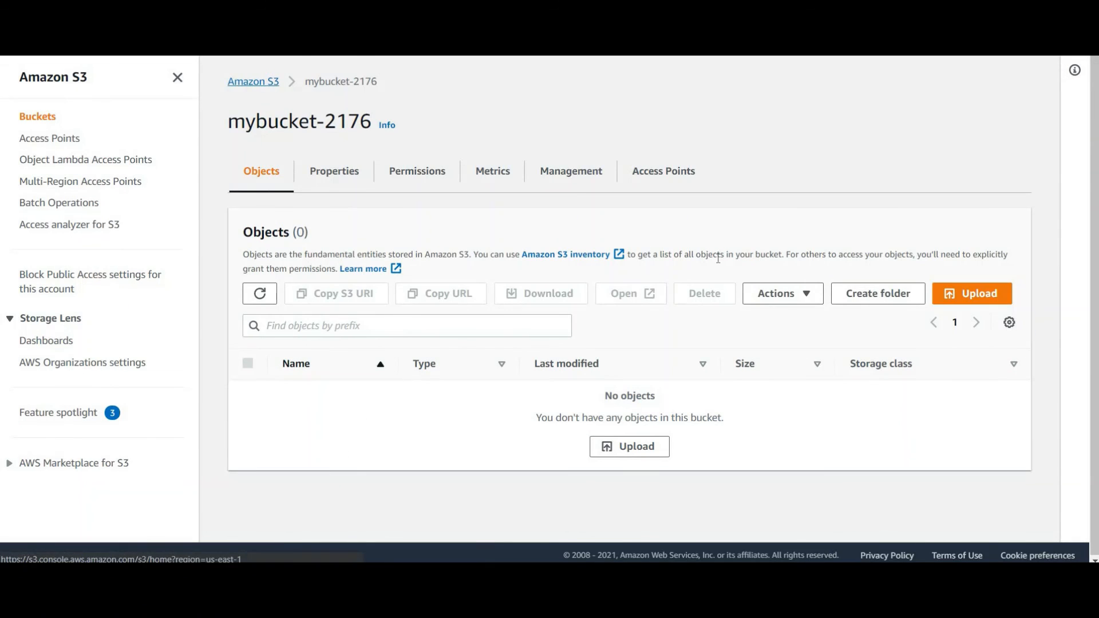
Step: Delete the bucket mybucket-2176 from the bucket list, confirming the deletion with the bucket name
left_click(253, 82)
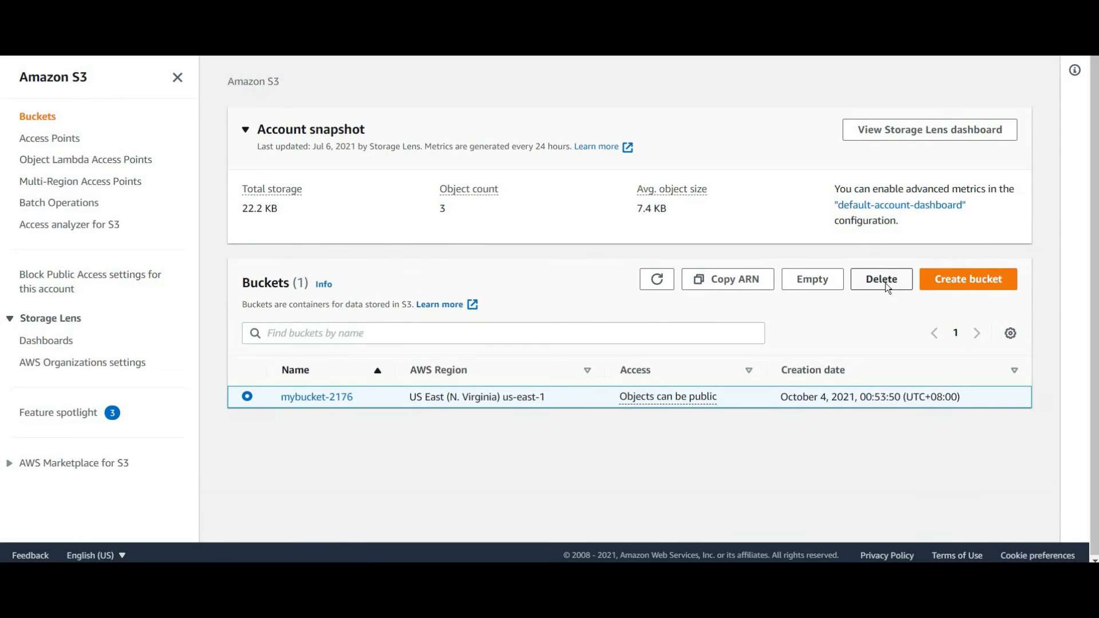
left_click(855, 281)
left_click(111, 322)
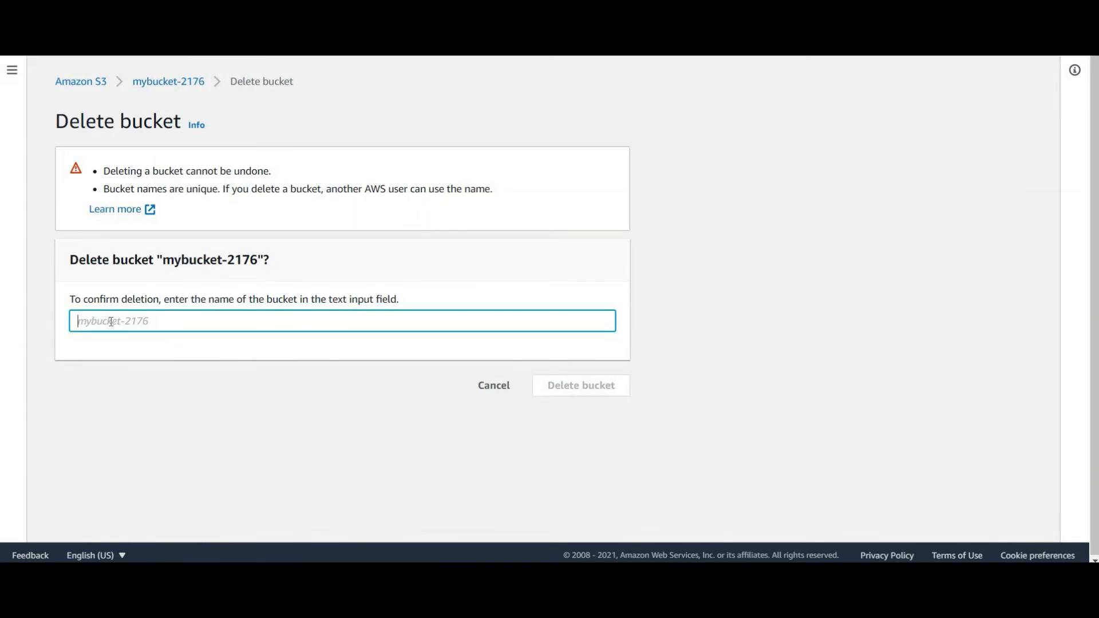
type("mybucket-2176")
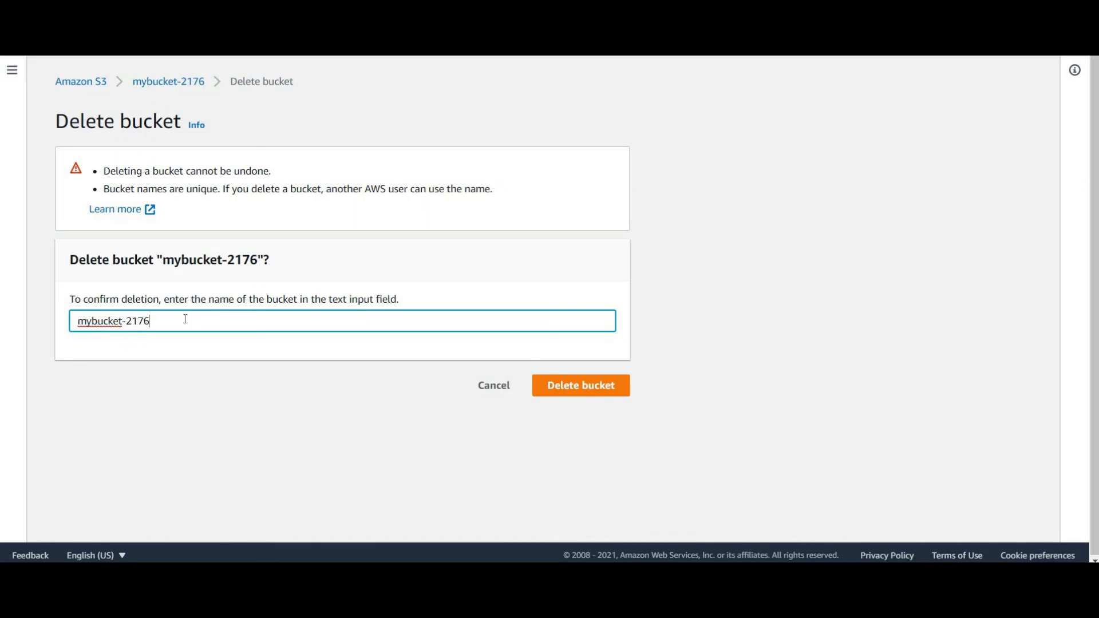
left_click(562, 394)
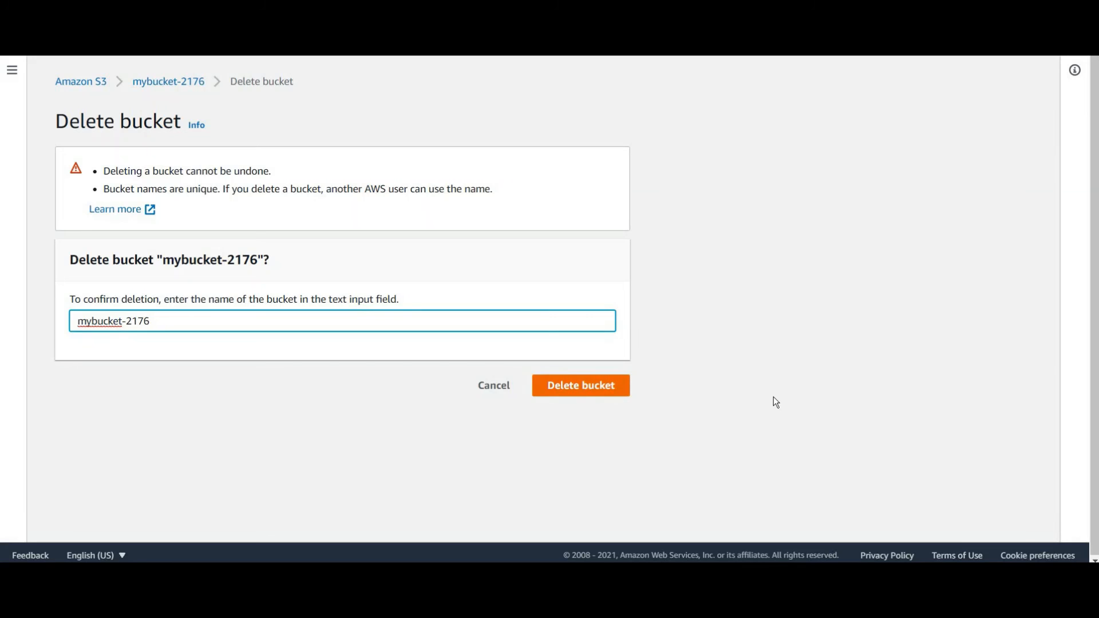